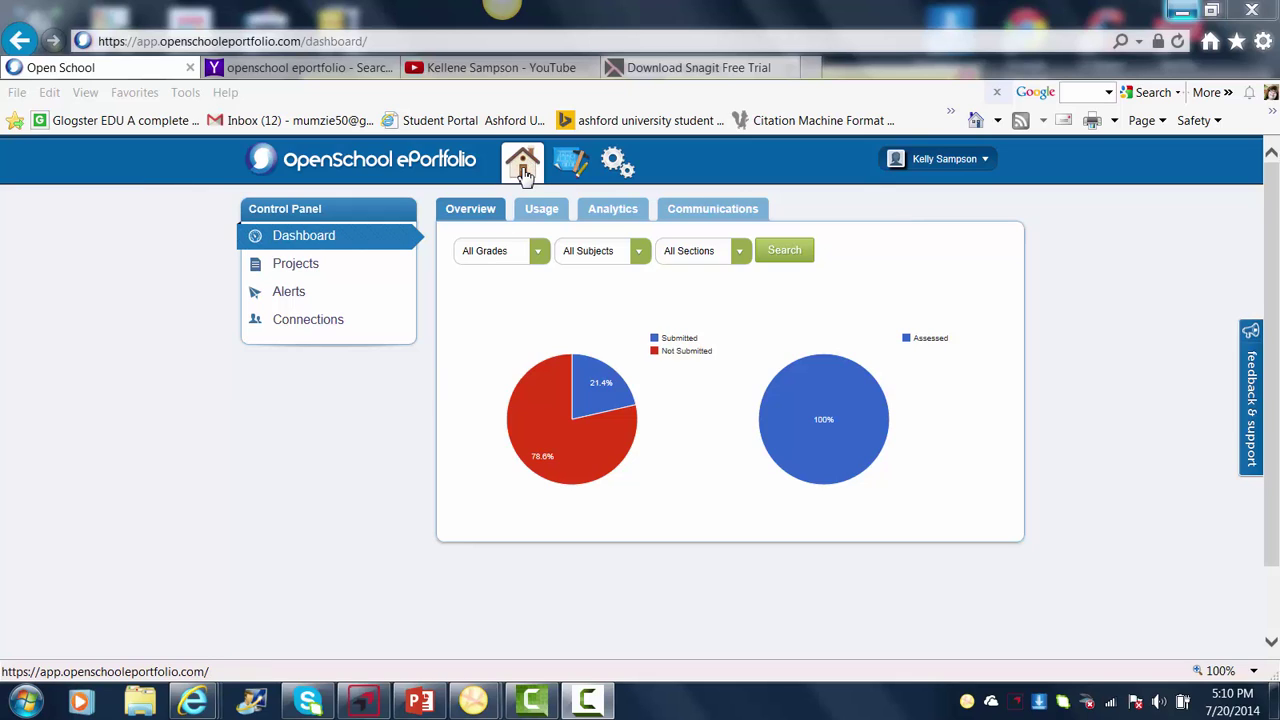
- Show the Projects menu with its My Projects and OSeP Community options
mouse_move(576, 170)
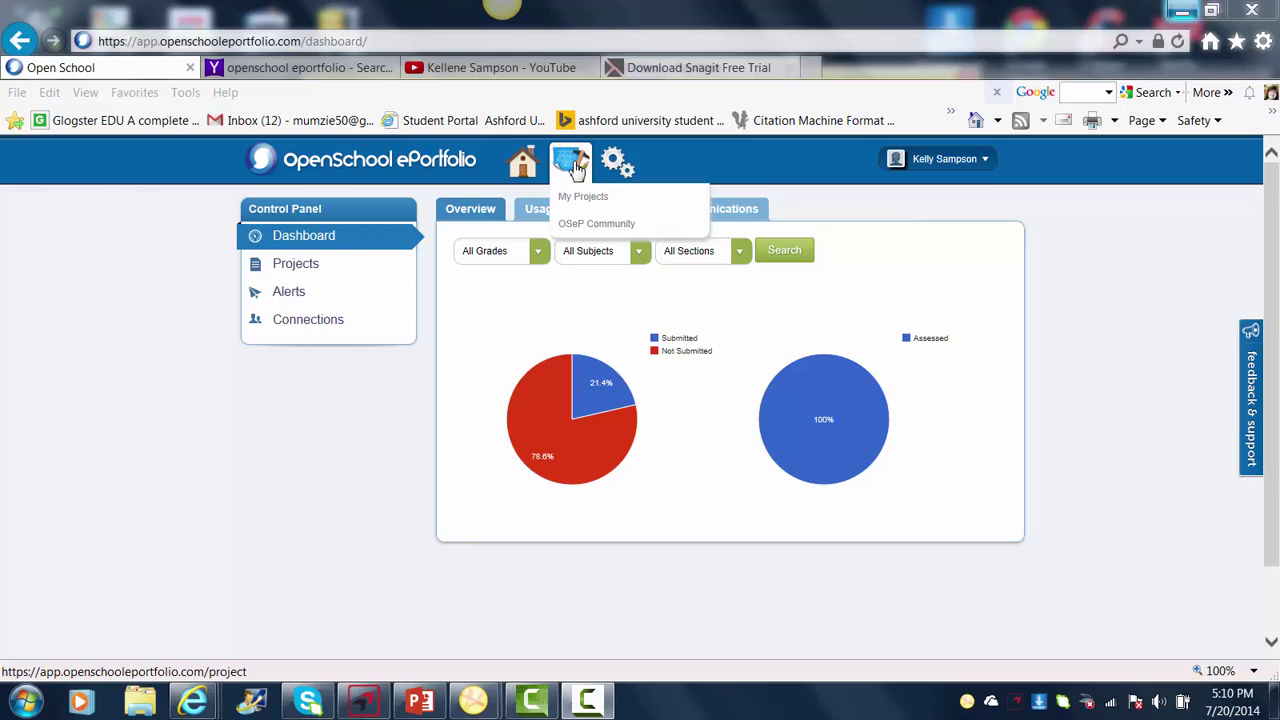
- Open the OSeP Community Projects list and scroll through shared projects like 'G2: Know your block'
left_click(593, 226)
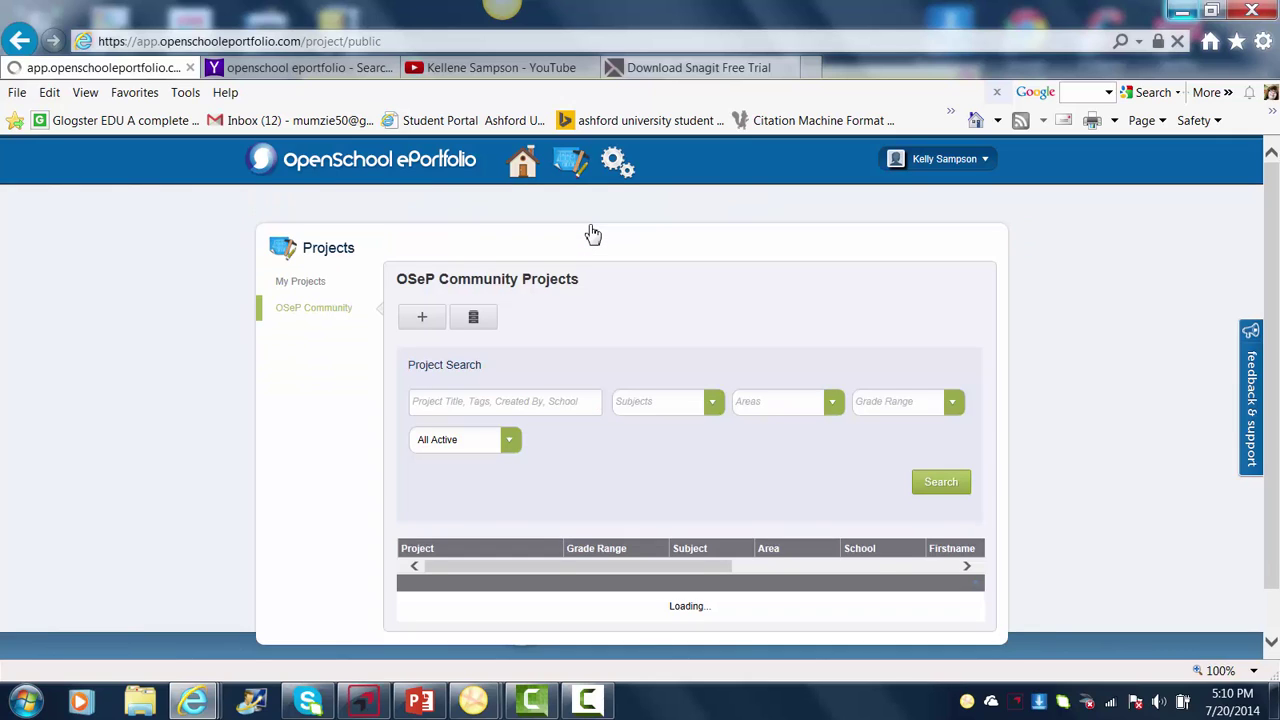
left_click(1271, 642)
left_click(1271, 645)
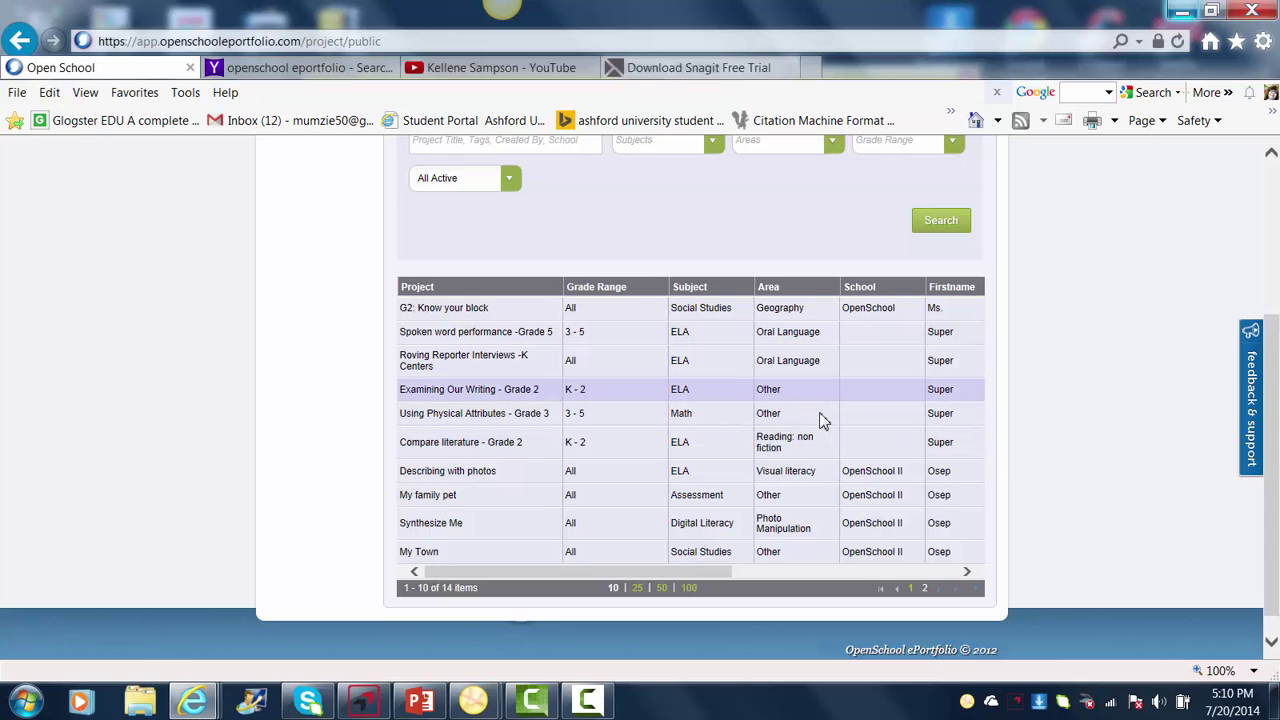
left_click(1272, 158)
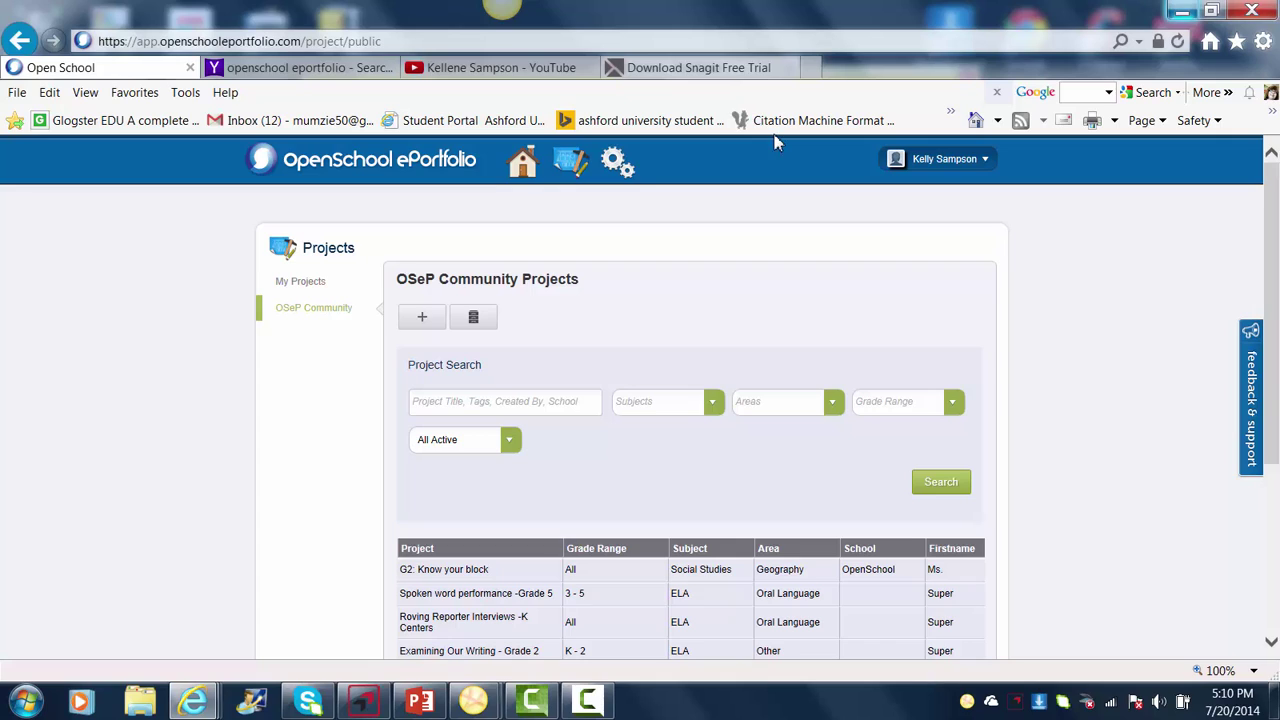
mouse_move(617, 166)
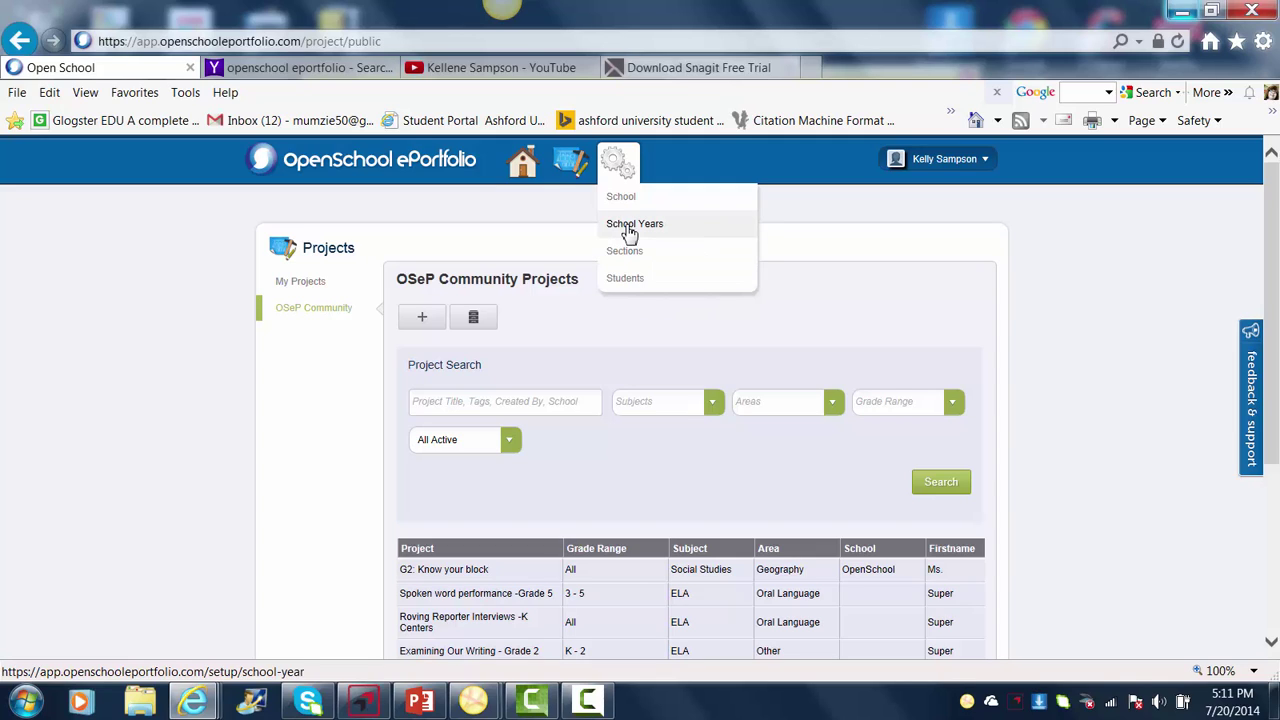
- View the 2014 - 2015 School Years setup and close the Add School Year form unsaved
left_click(629, 225)
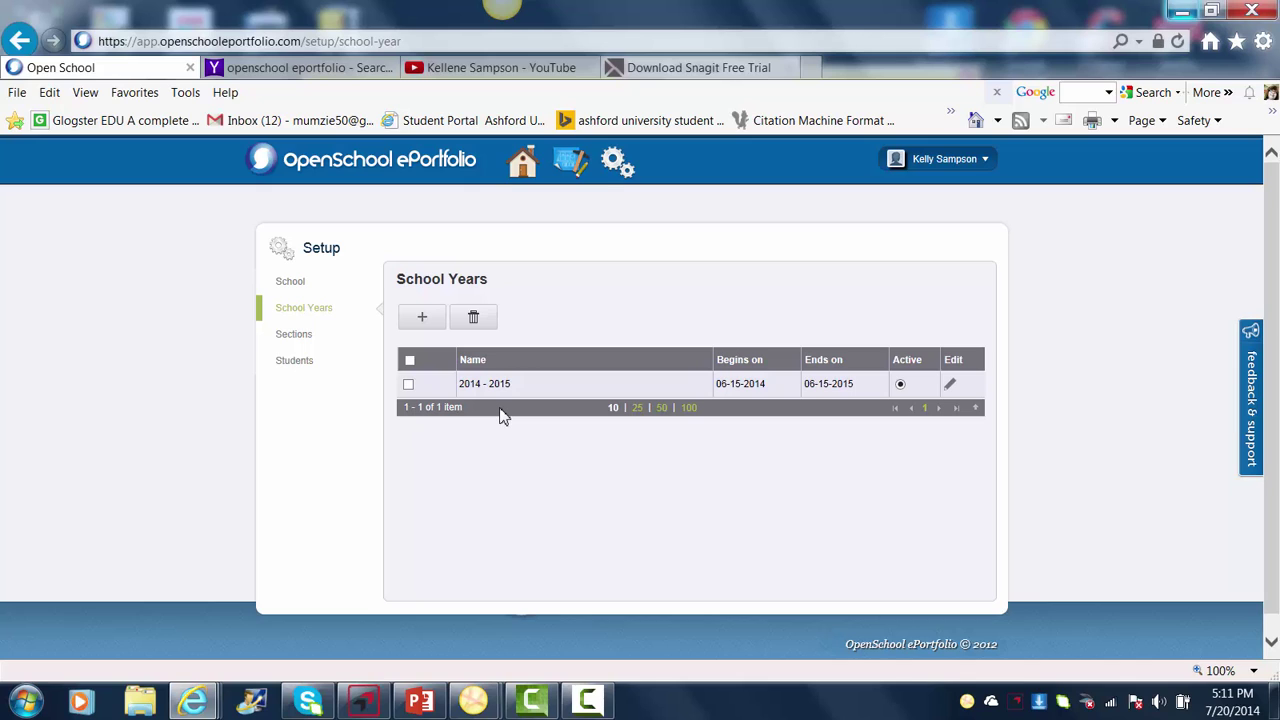
left_click(422, 319)
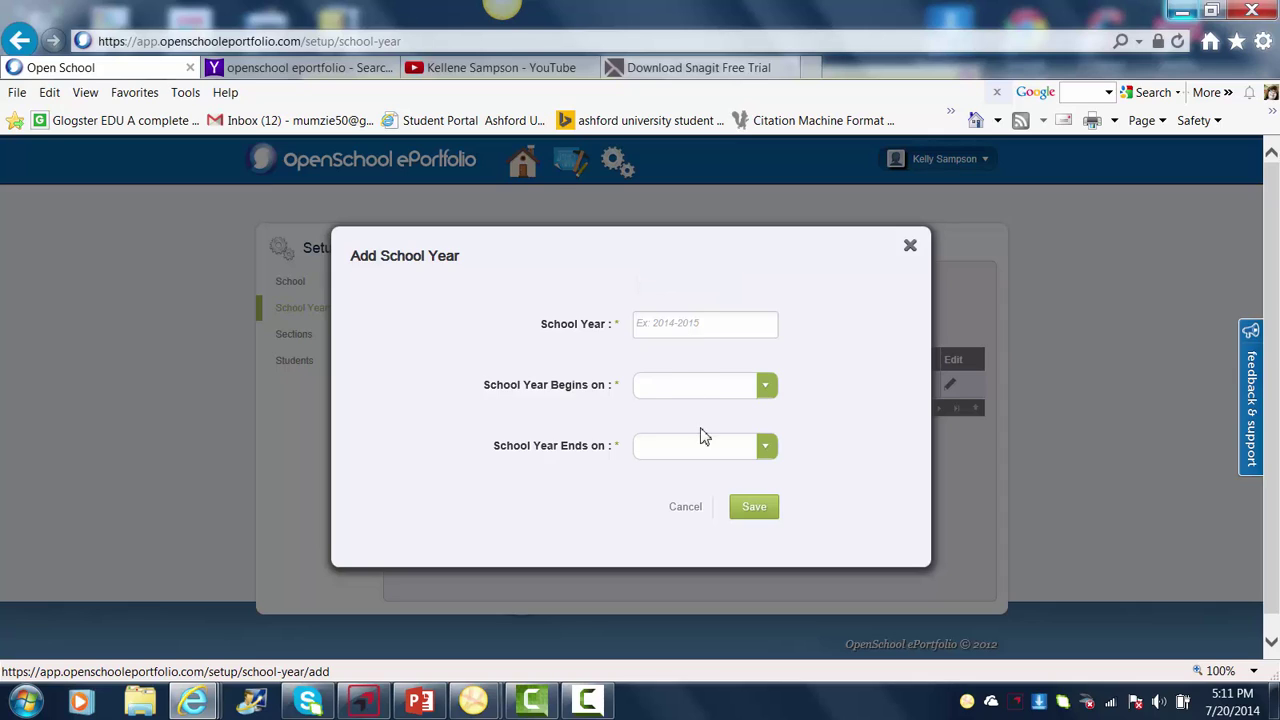
left_click(910, 248)
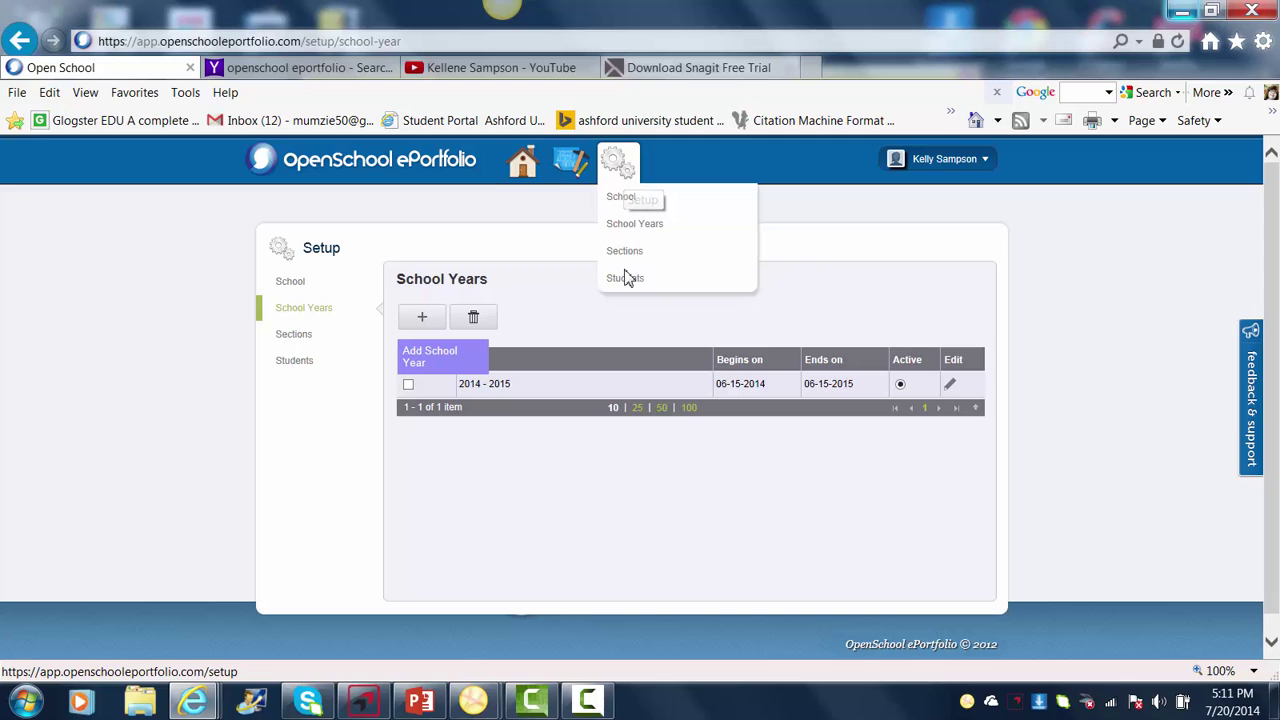
- Go to the Students setup list of 8 students and start a blank Add Student form
left_click(627, 284)
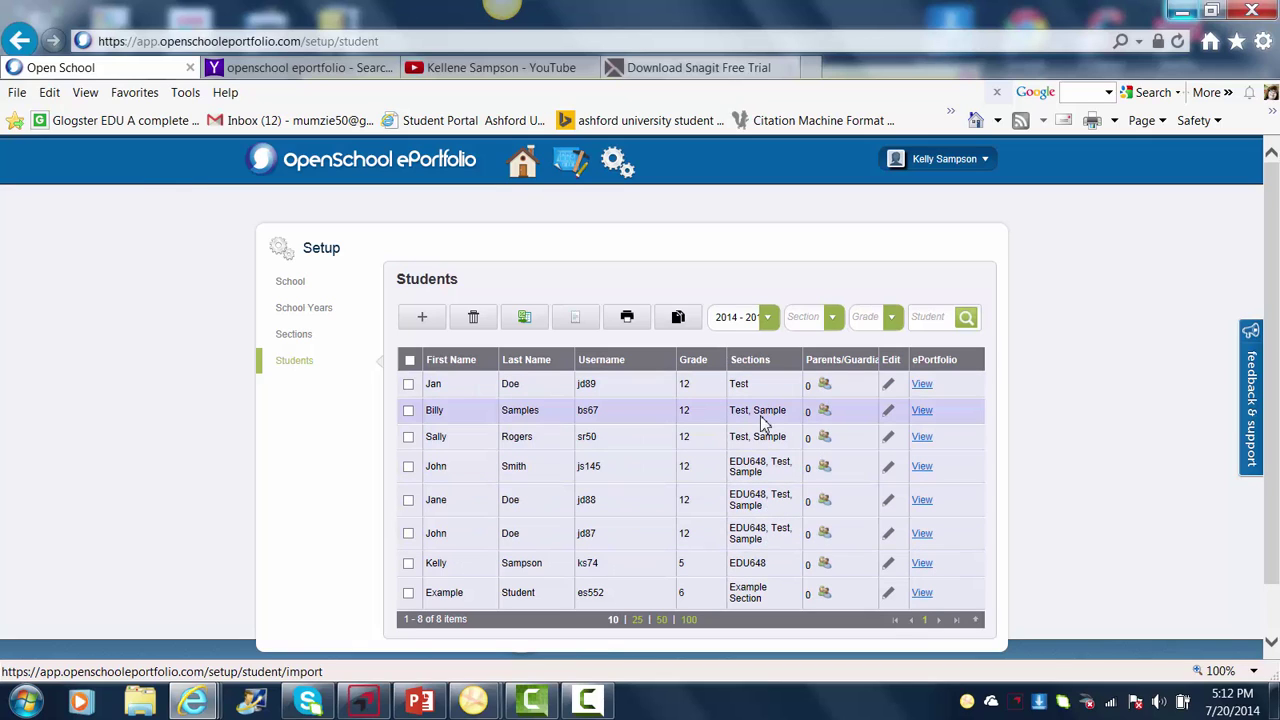
left_click(421, 318)
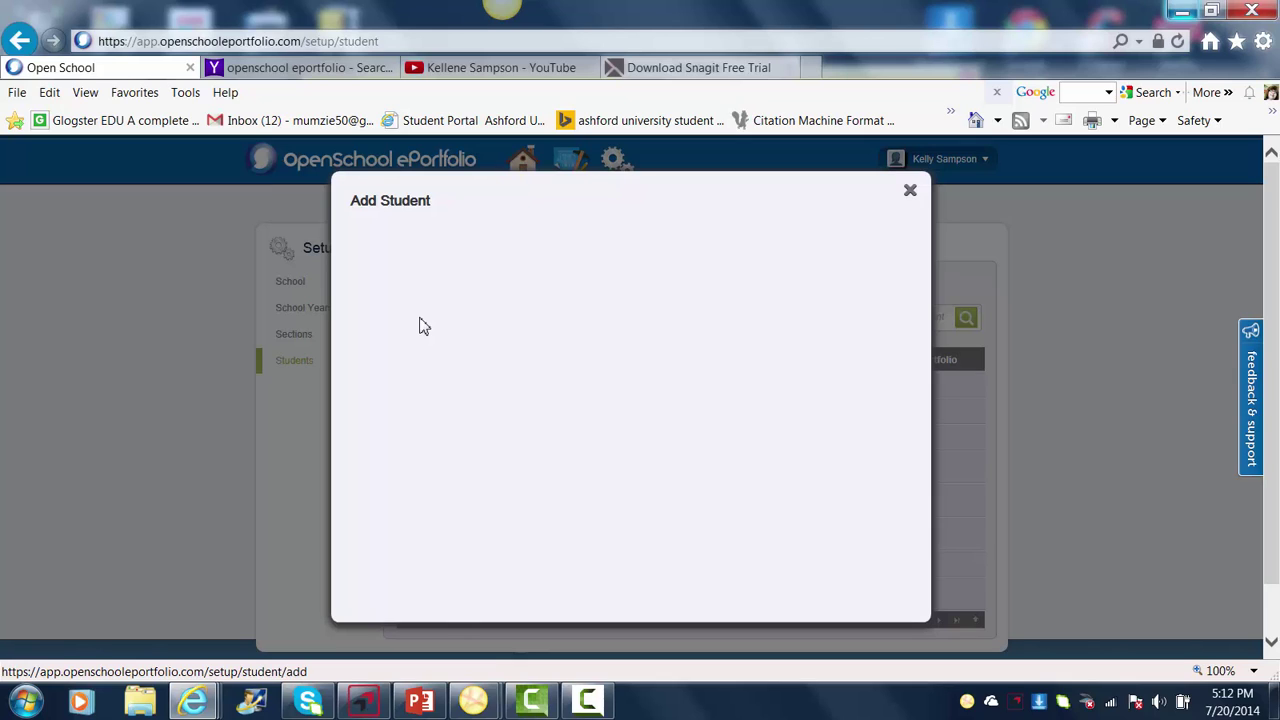
- Enter the new student's first and last name
left_click(628, 281)
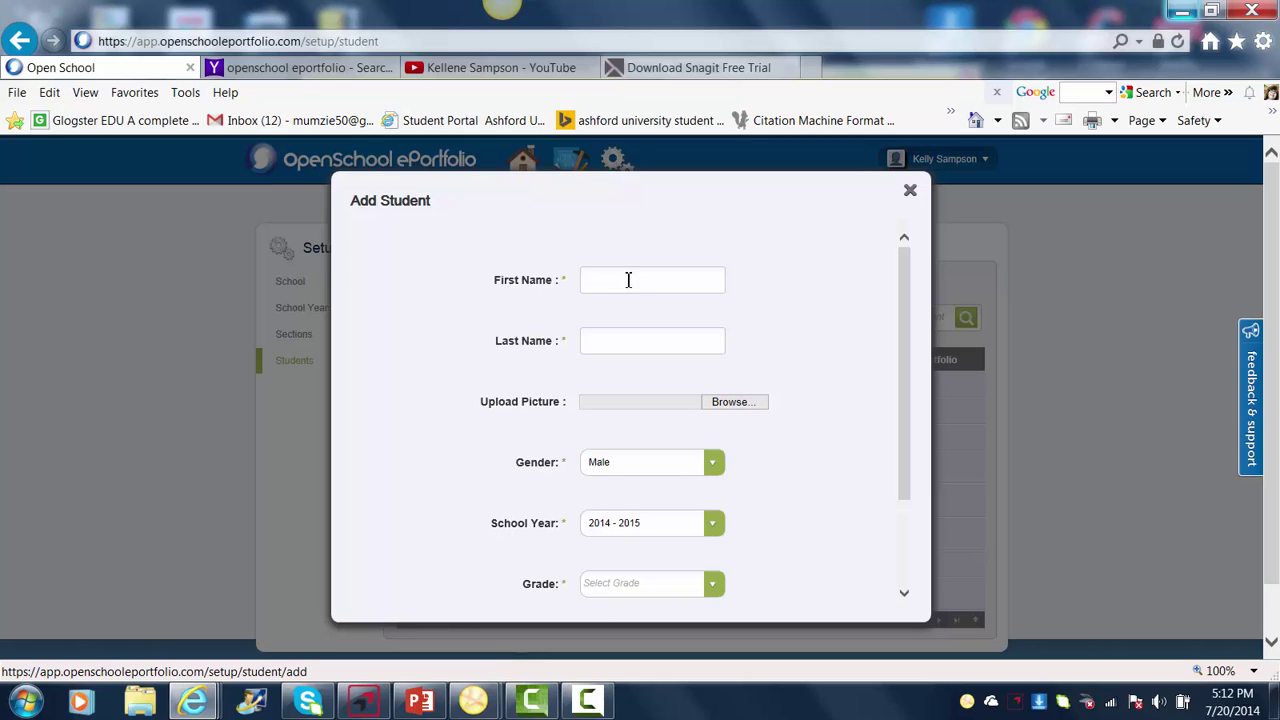
key("Tab")
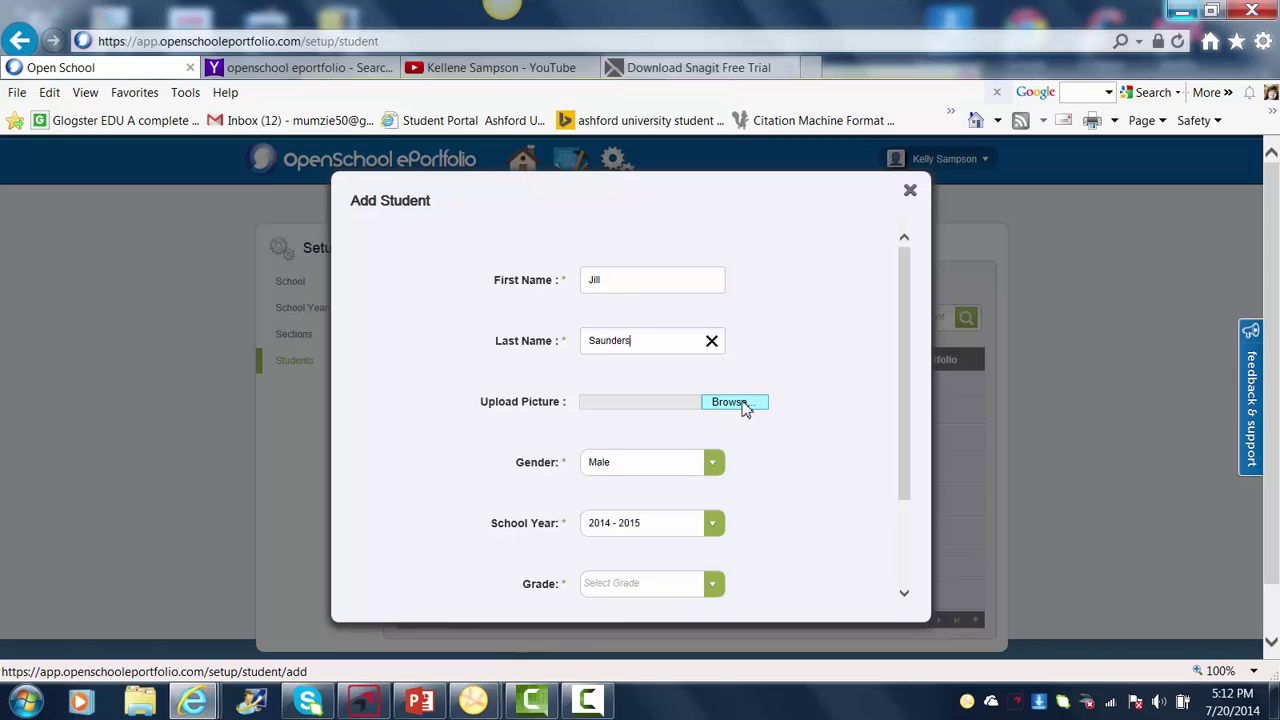
- Set the student's gender to Female and grade to 12, then save
left_click(714, 464)
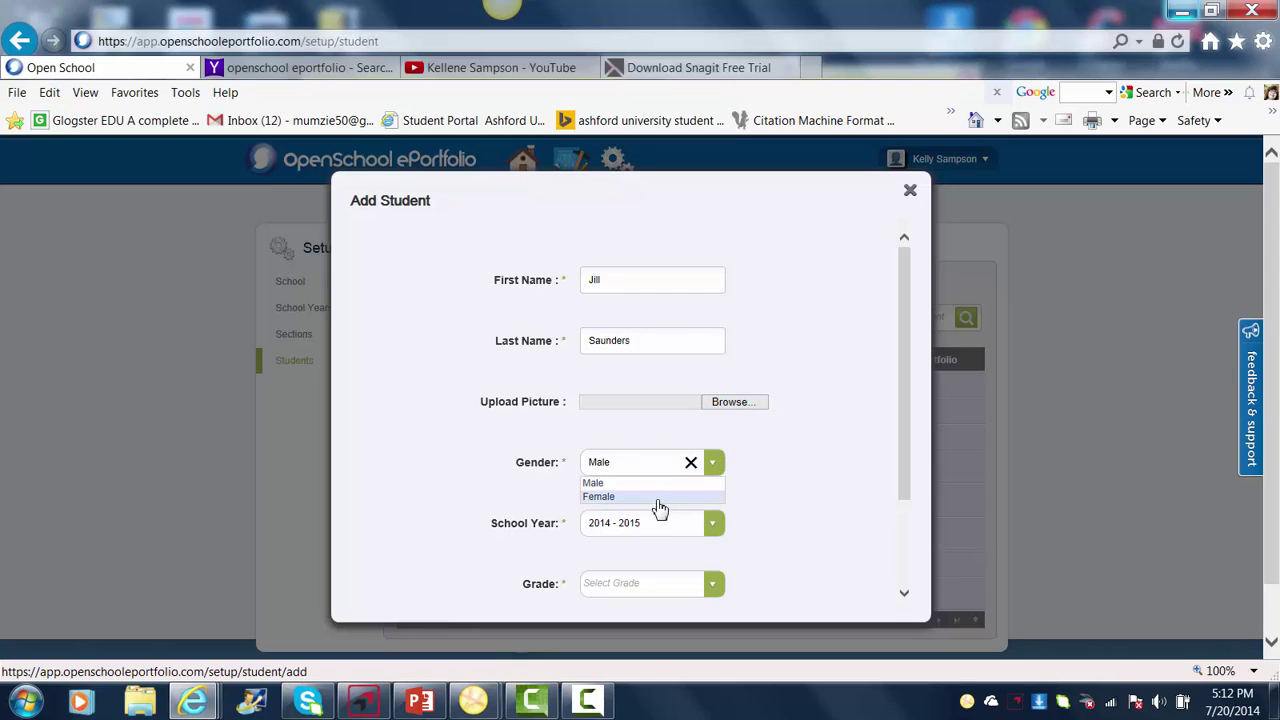
left_click(657, 503)
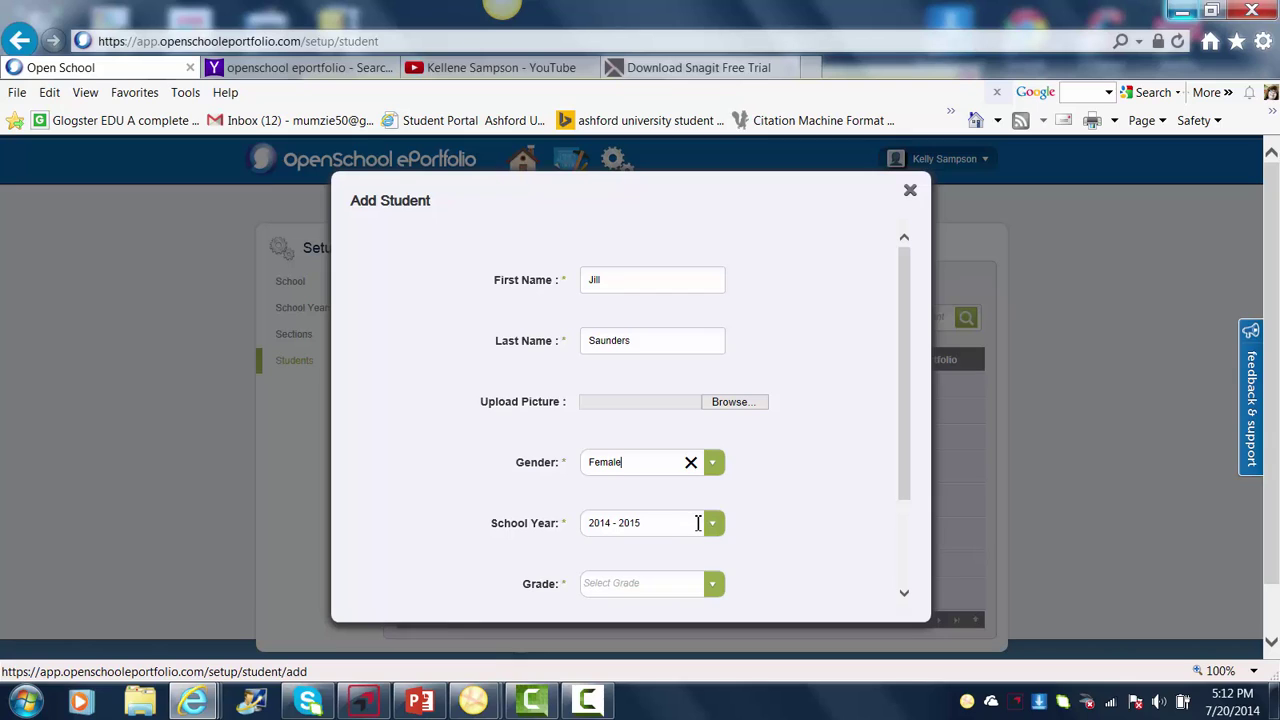
left_click(713, 585)
left_click(713, 588)
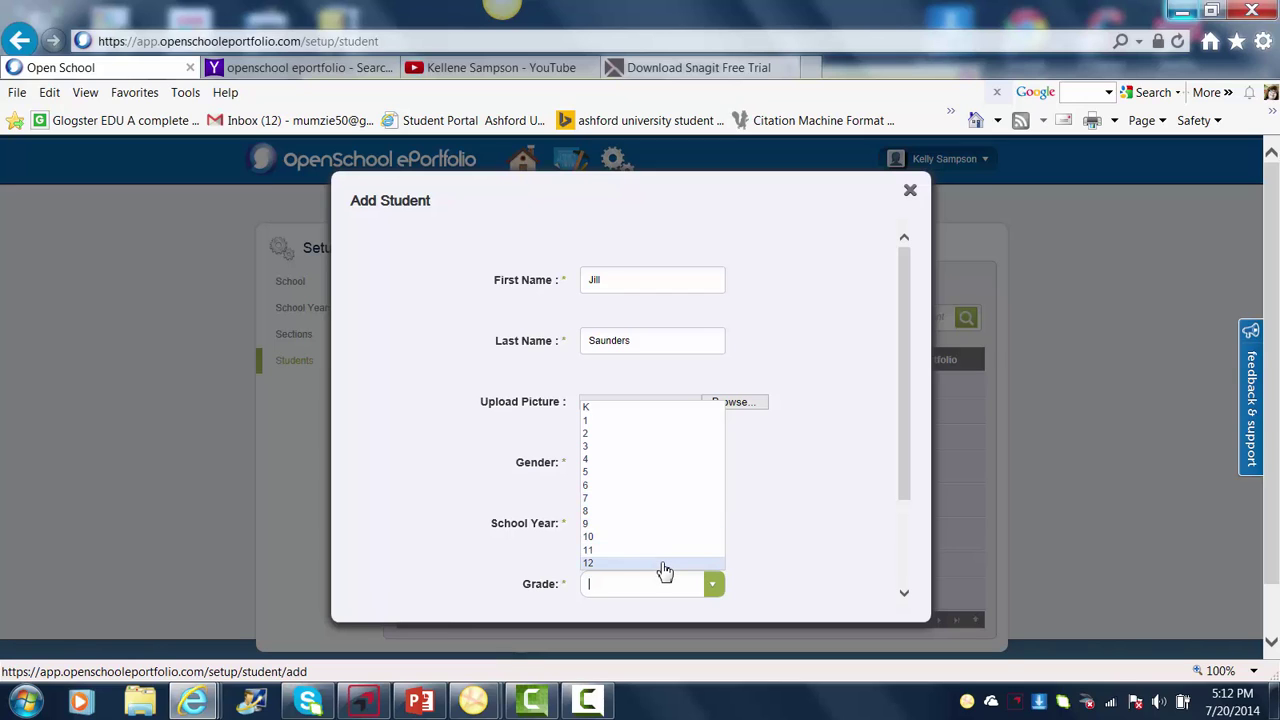
left_click(665, 565)
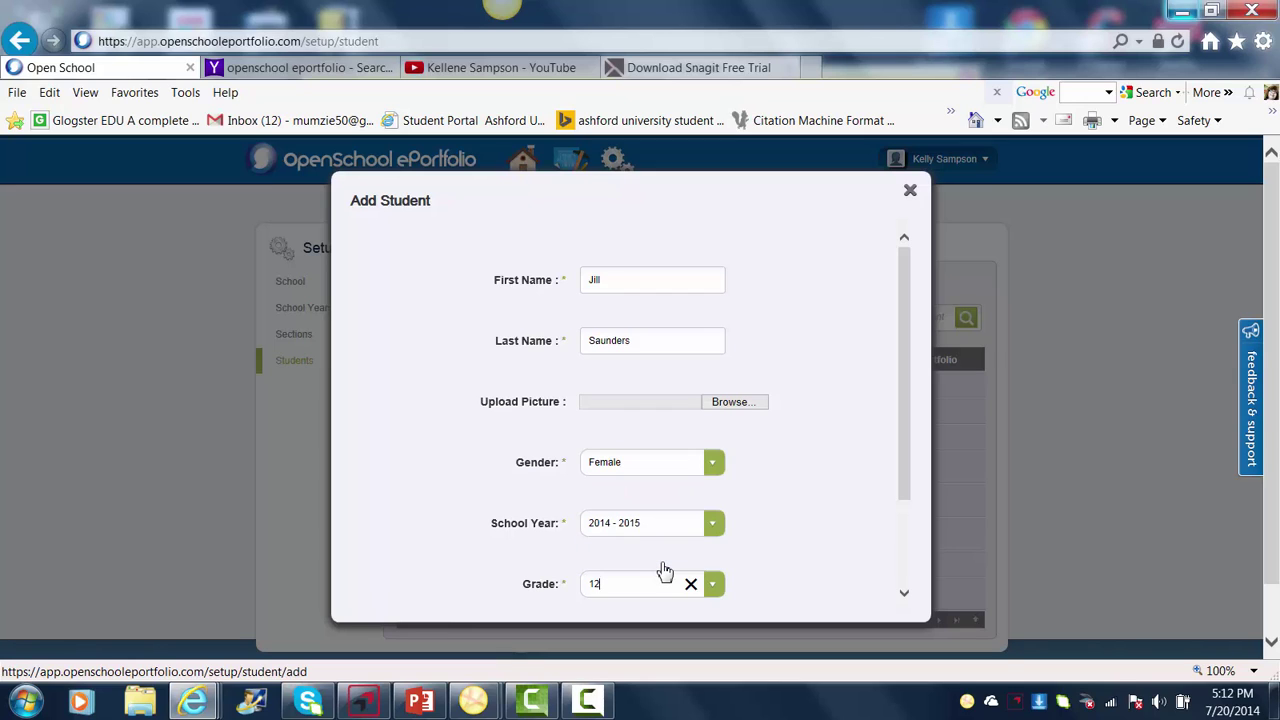
left_click(904, 597)
left_click(904, 597)
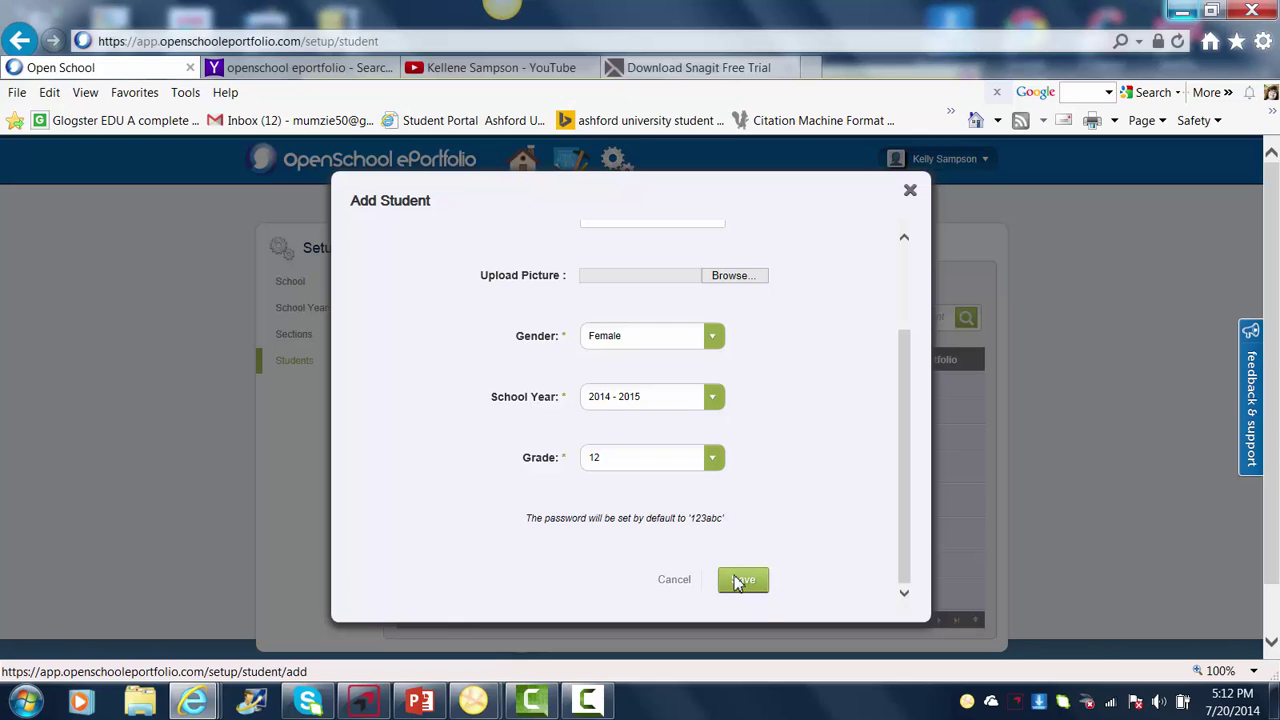
left_click(741, 580)
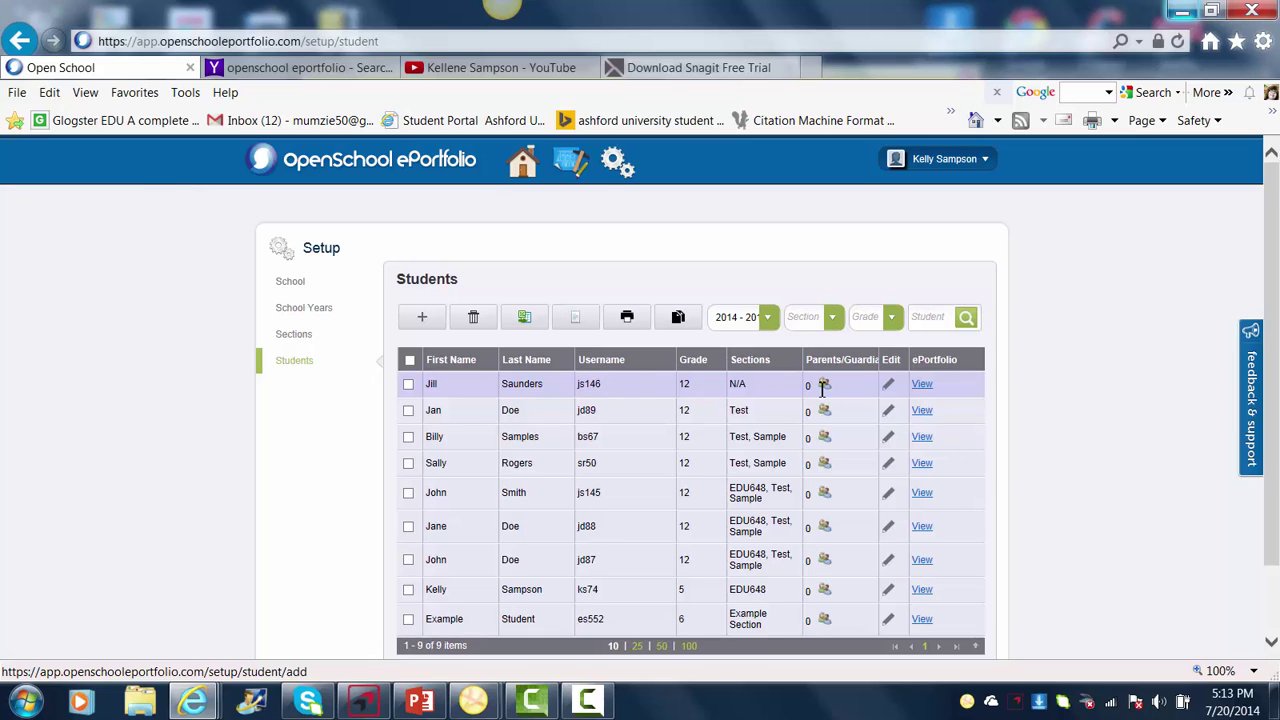
- Edit the new student's record, enter a new password, and save the change
left_click(889, 387)
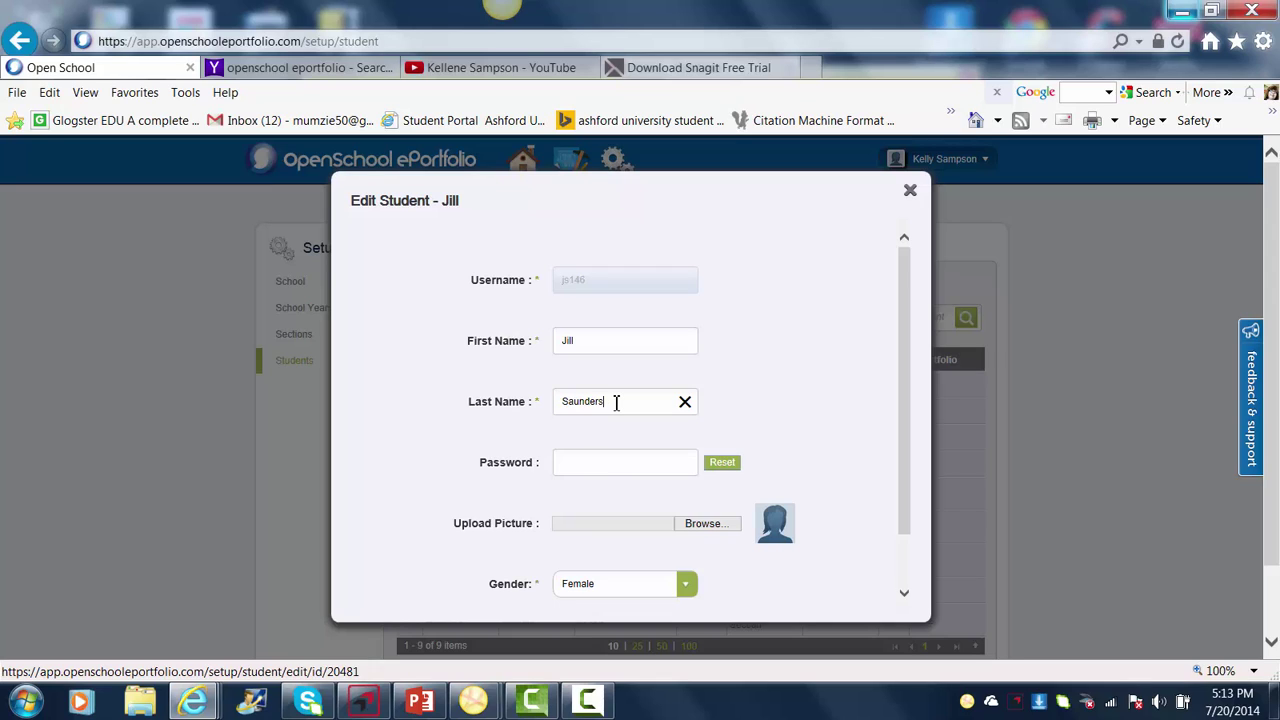
left_click(600, 466)
type("student")
left_click(905, 597)
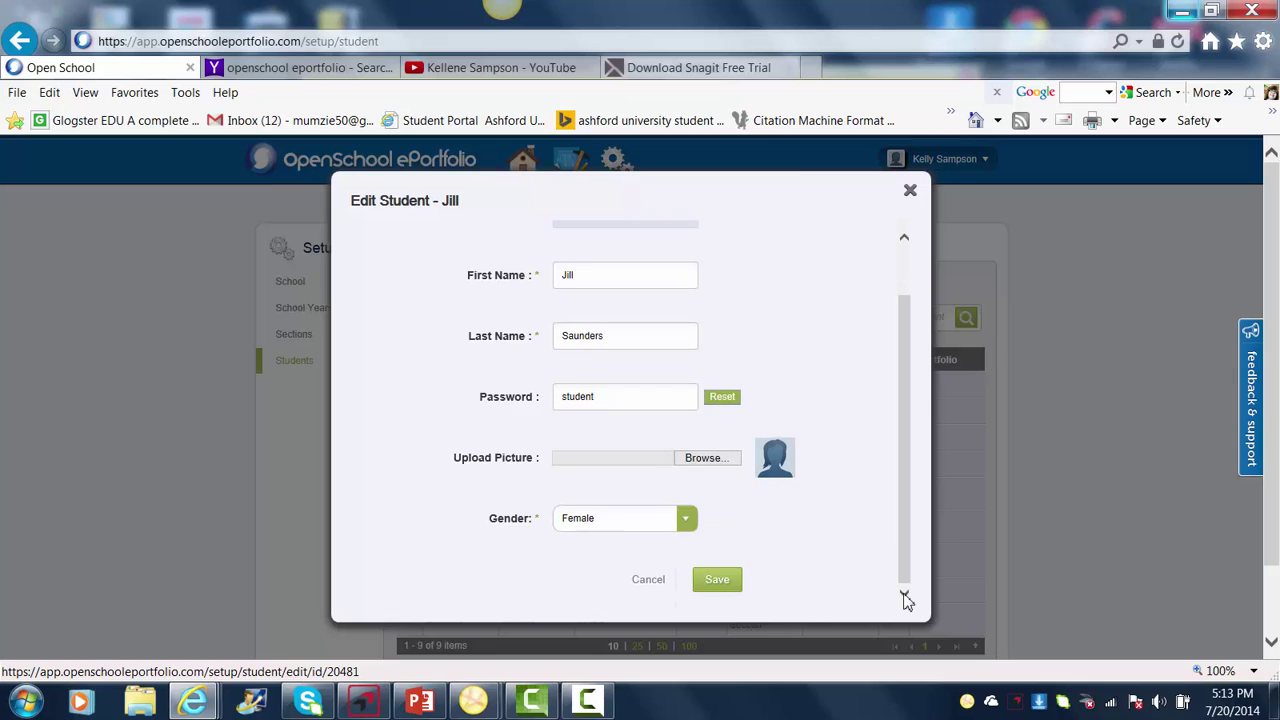
left_click(716, 582)
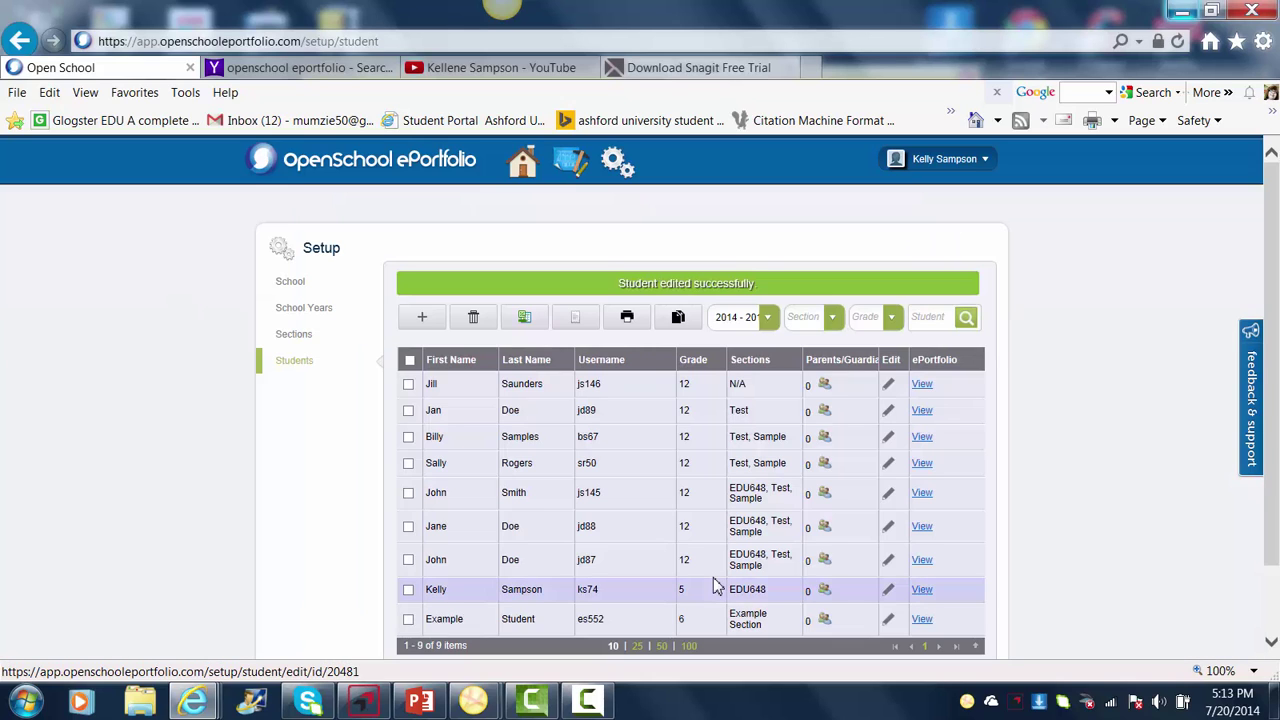
- Associate the grade 12 student with the Test section, raising its count from 6 to 7
mouse_move(616, 162)
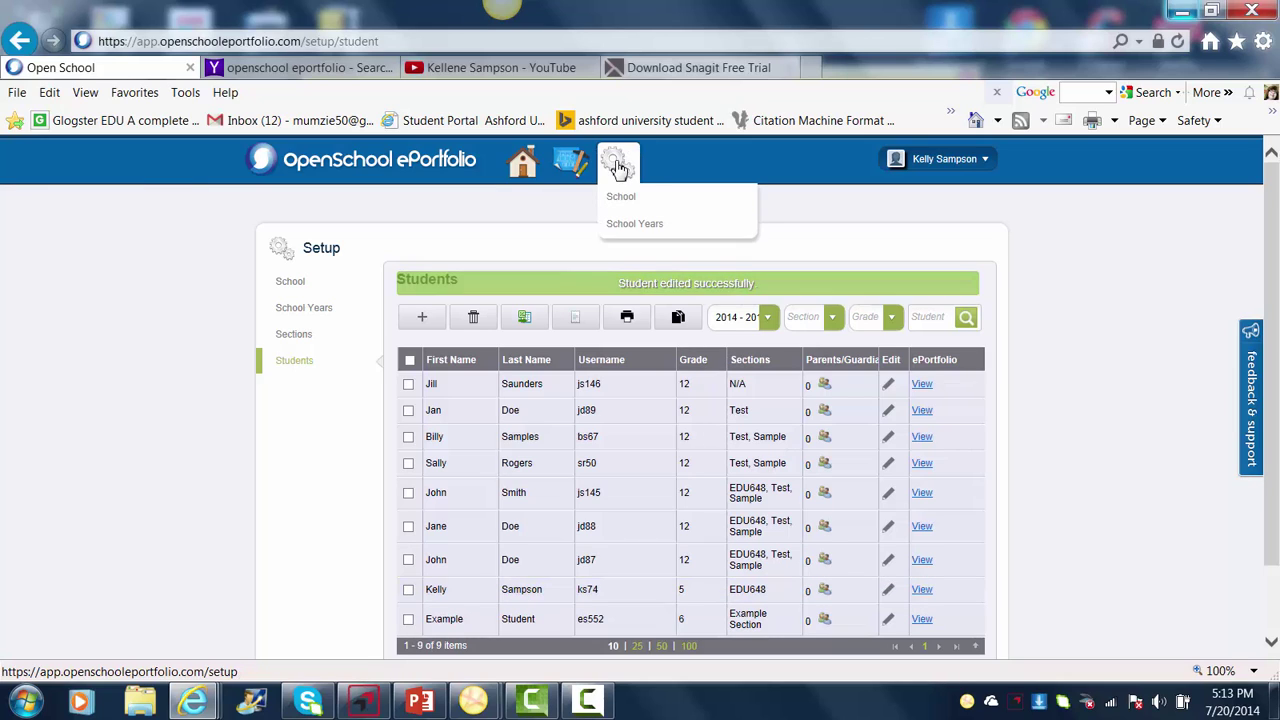
left_click(628, 257)
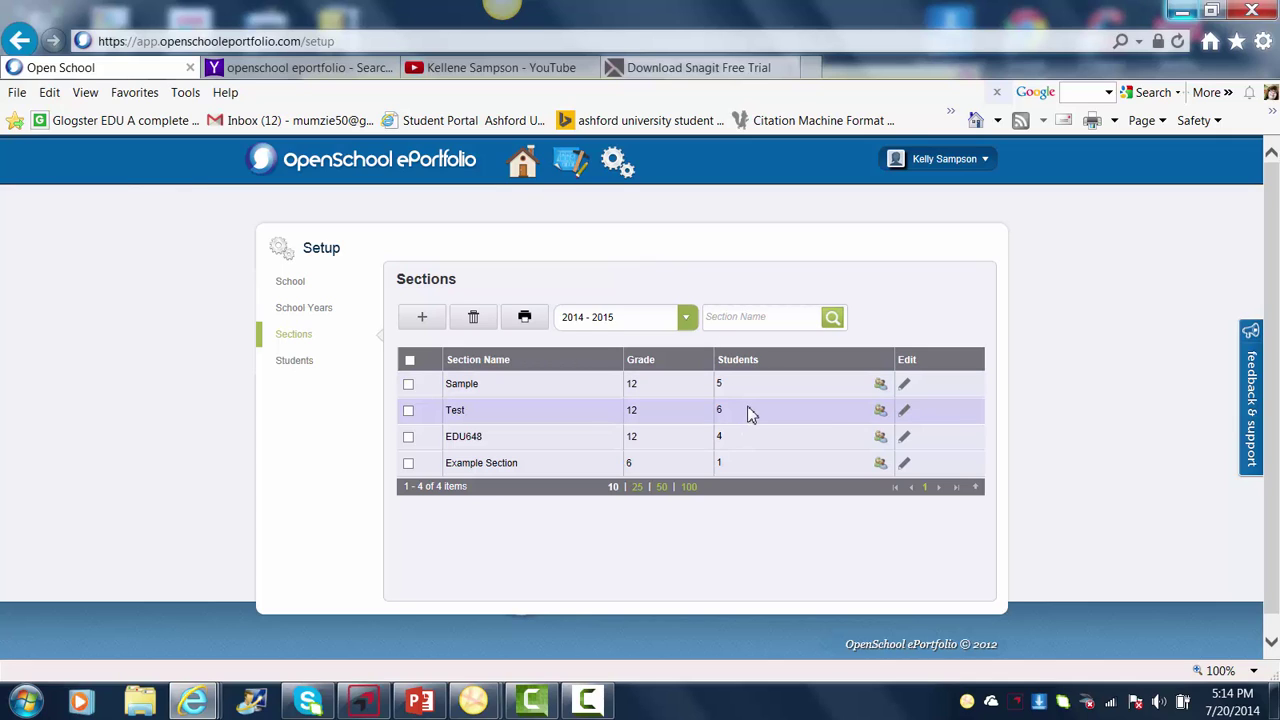
left_click(880, 411)
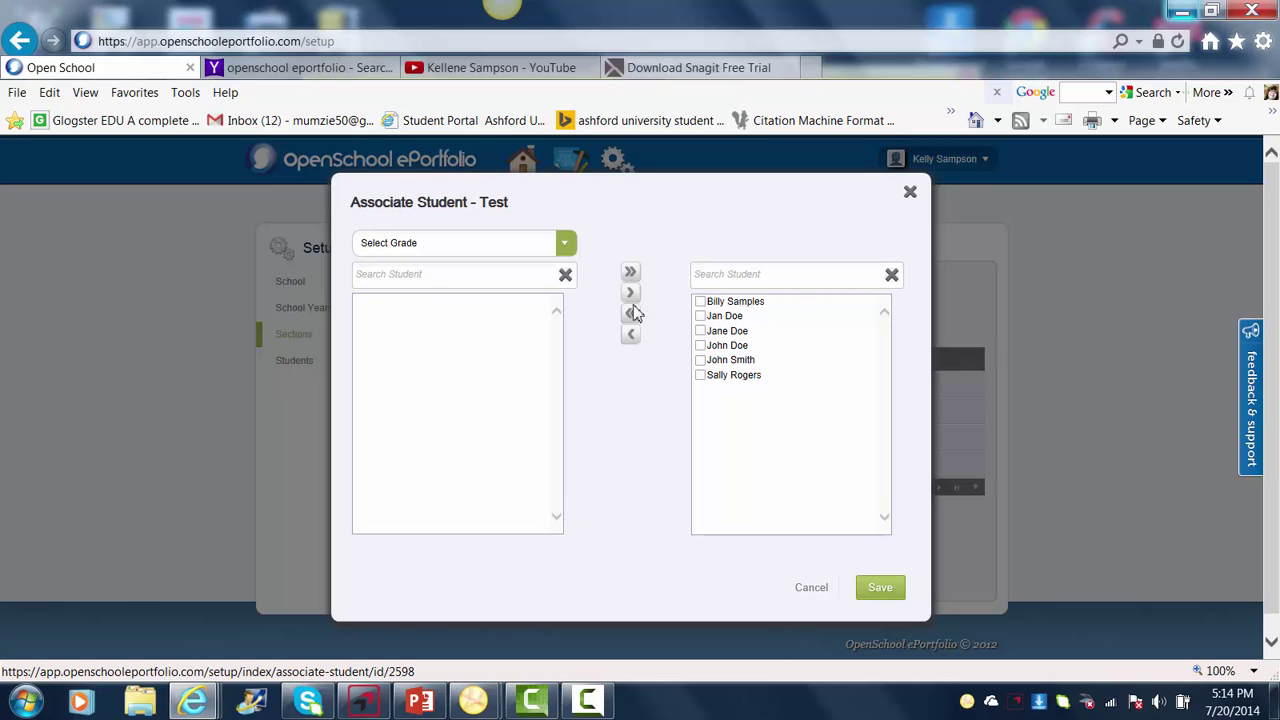
left_click(566, 250)
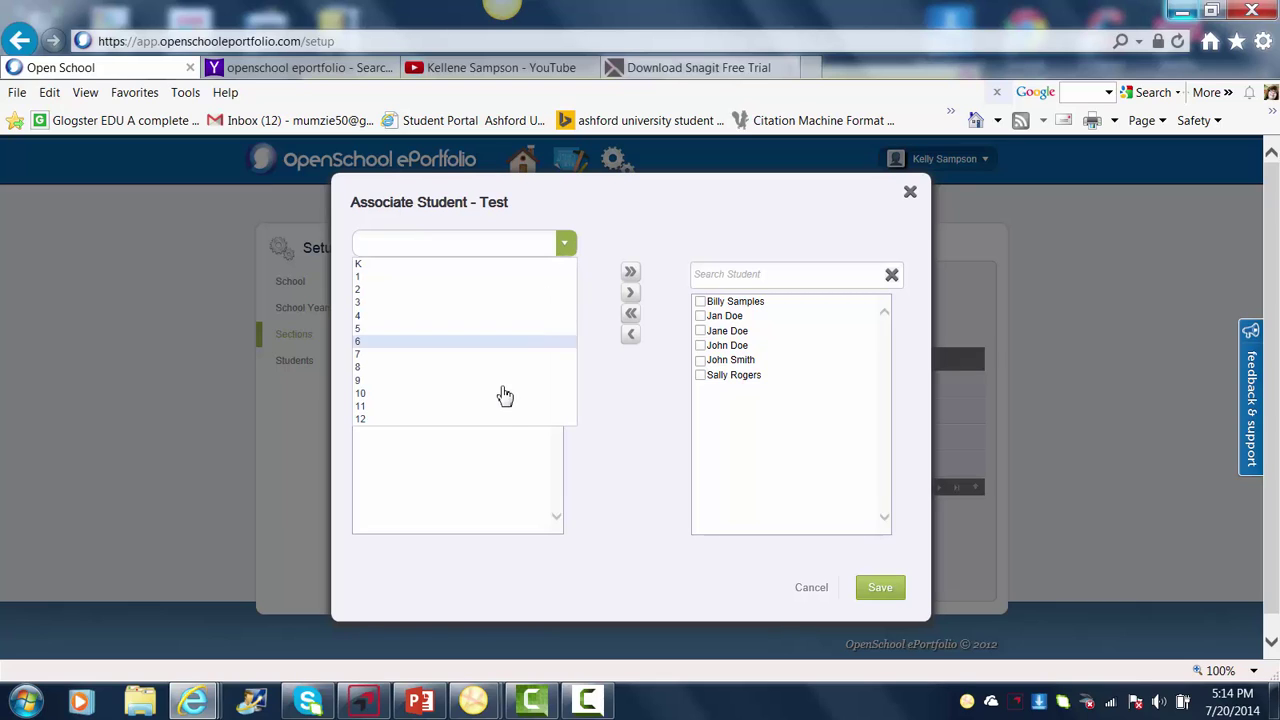
left_click(501, 420)
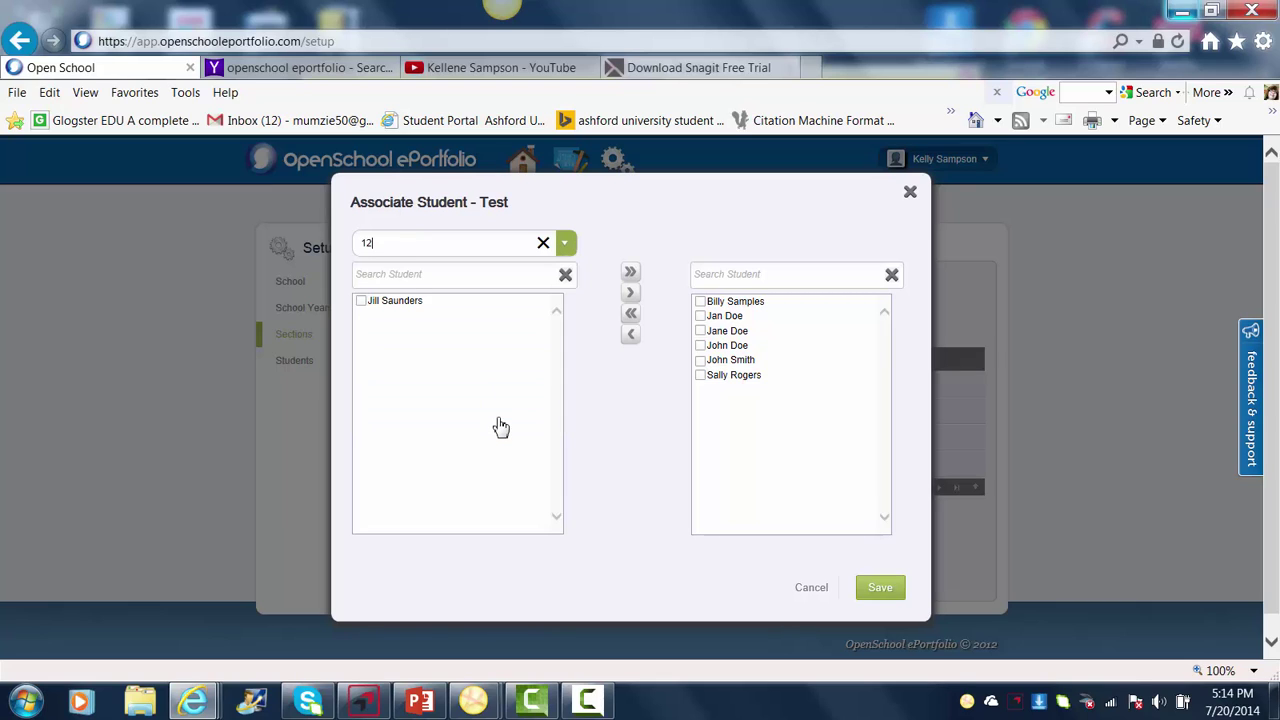
left_click(361, 301)
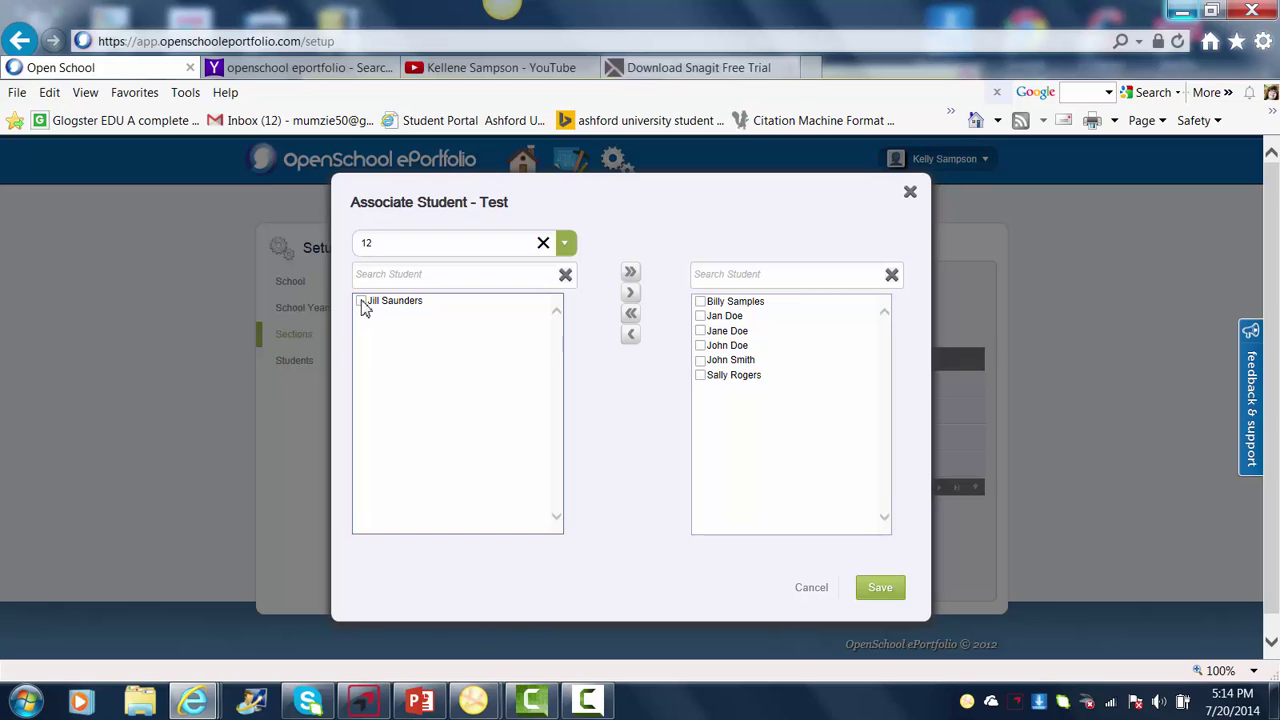
left_click(631, 298)
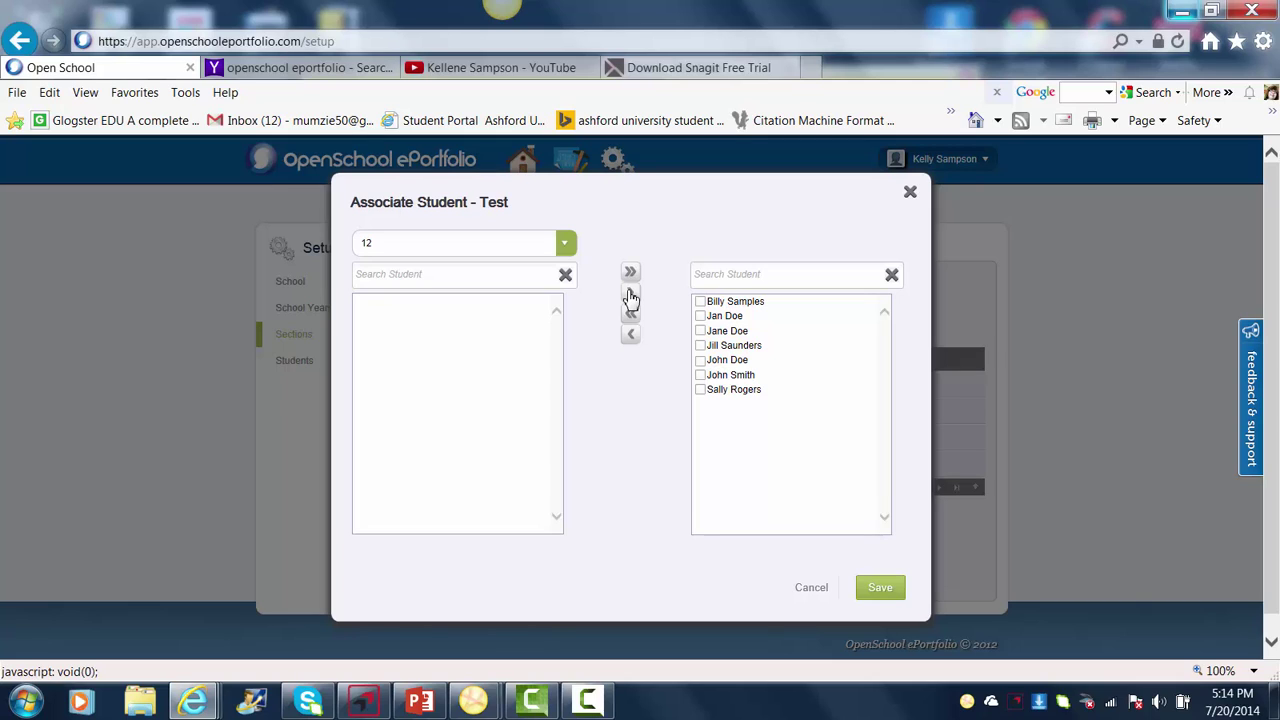
left_click(879, 589)
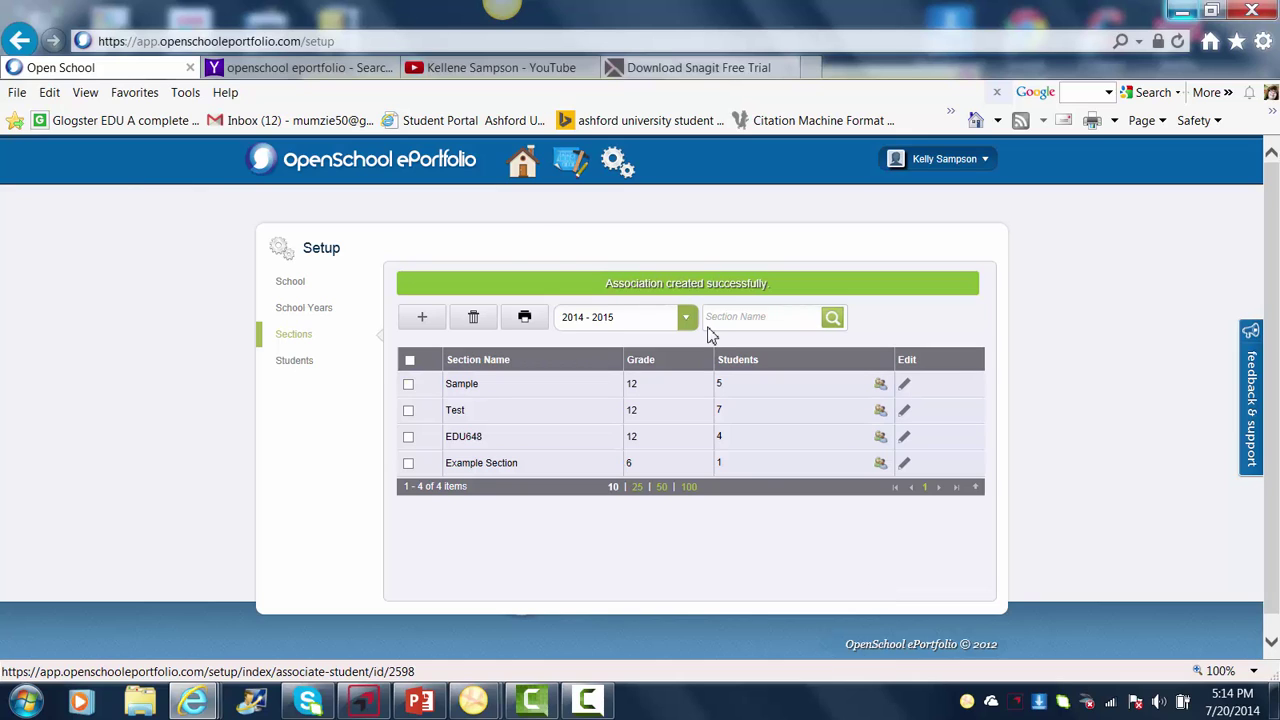
- Open the Learning Theories Poster project in My Projects for editing in fullscreen
left_click(570, 165)
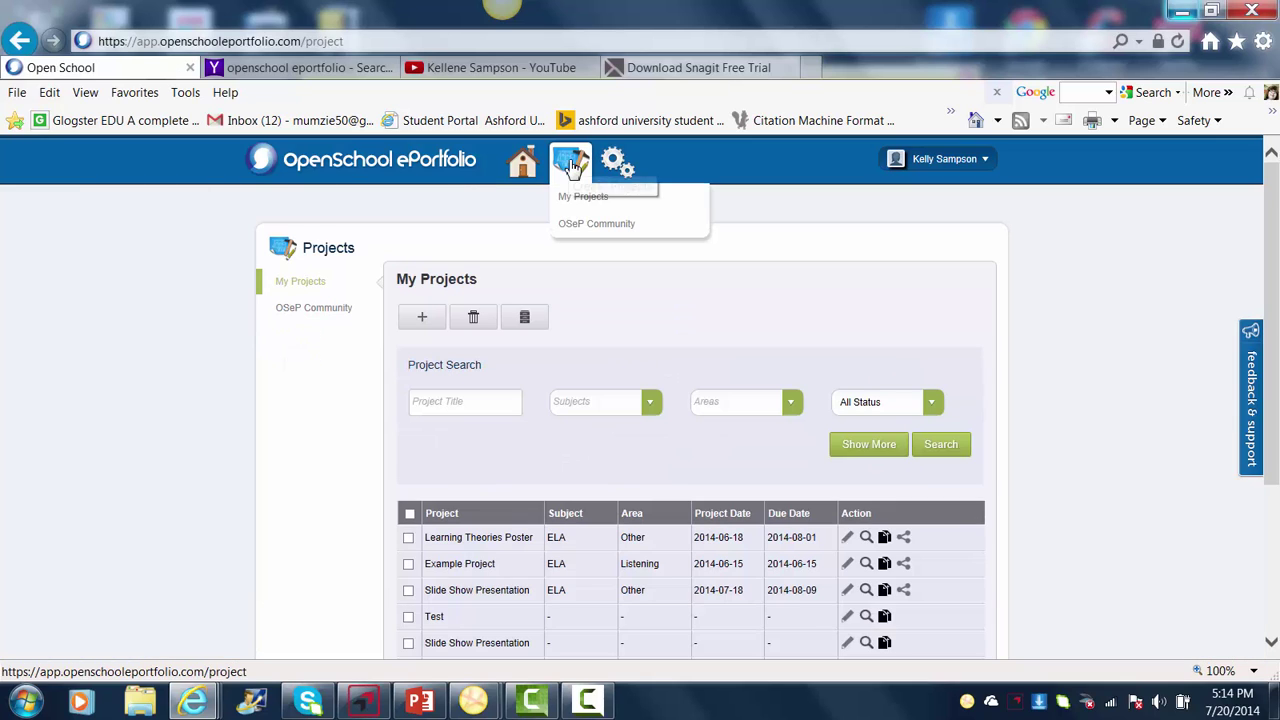
left_click(1270, 645)
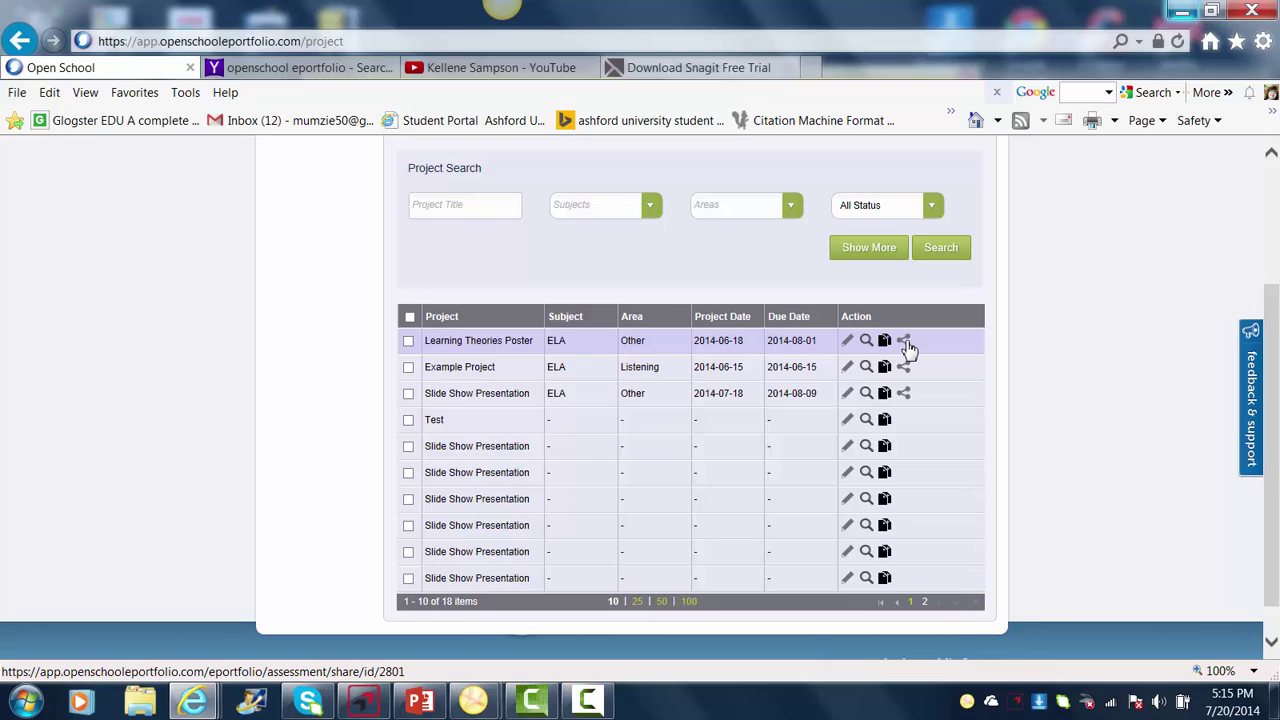
left_click(848, 342)
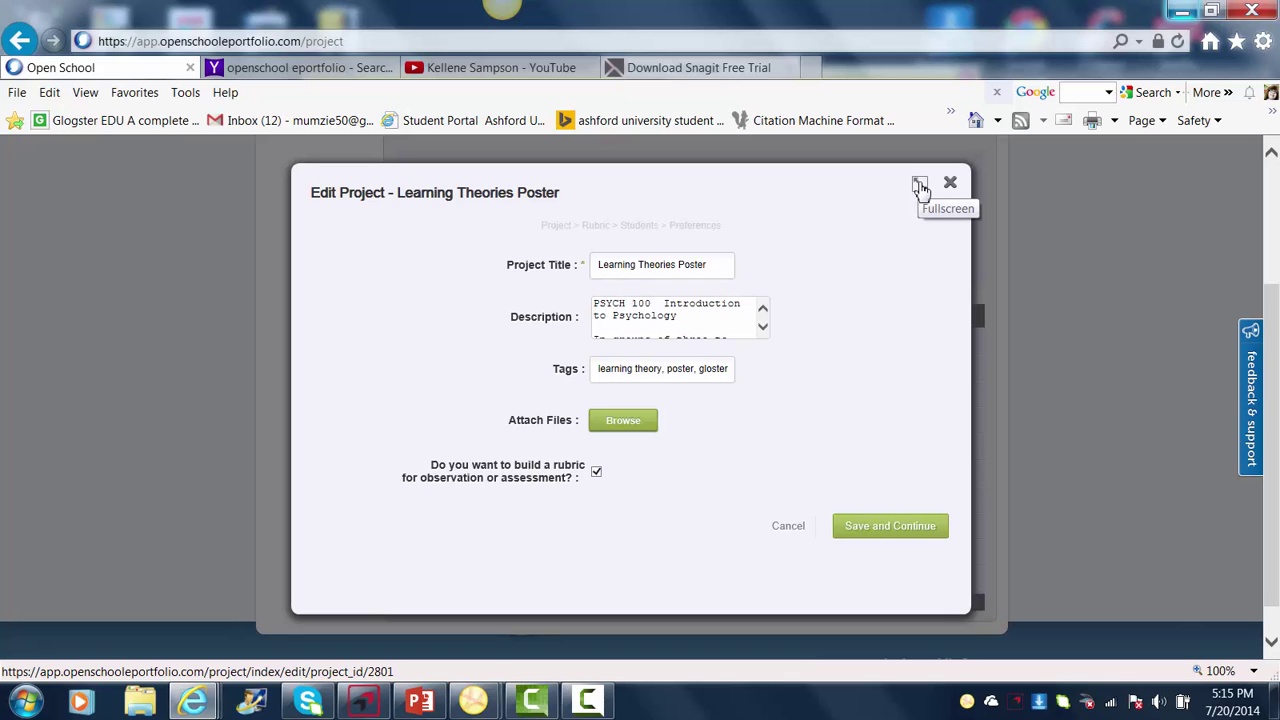
left_click(920, 186)
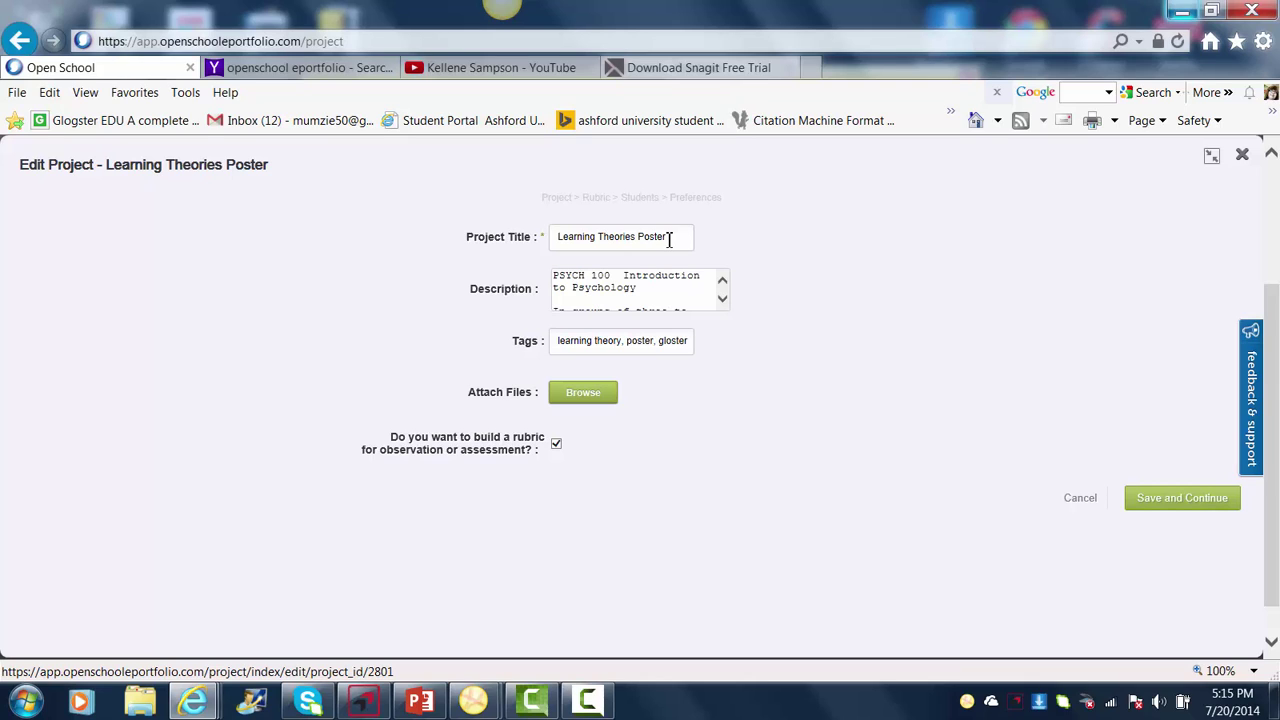
- Scroll through the Learning Theories Poster project description
left_click(722, 301)
left_click(722, 301)
left_click(722, 301)
left_click(722, 301)
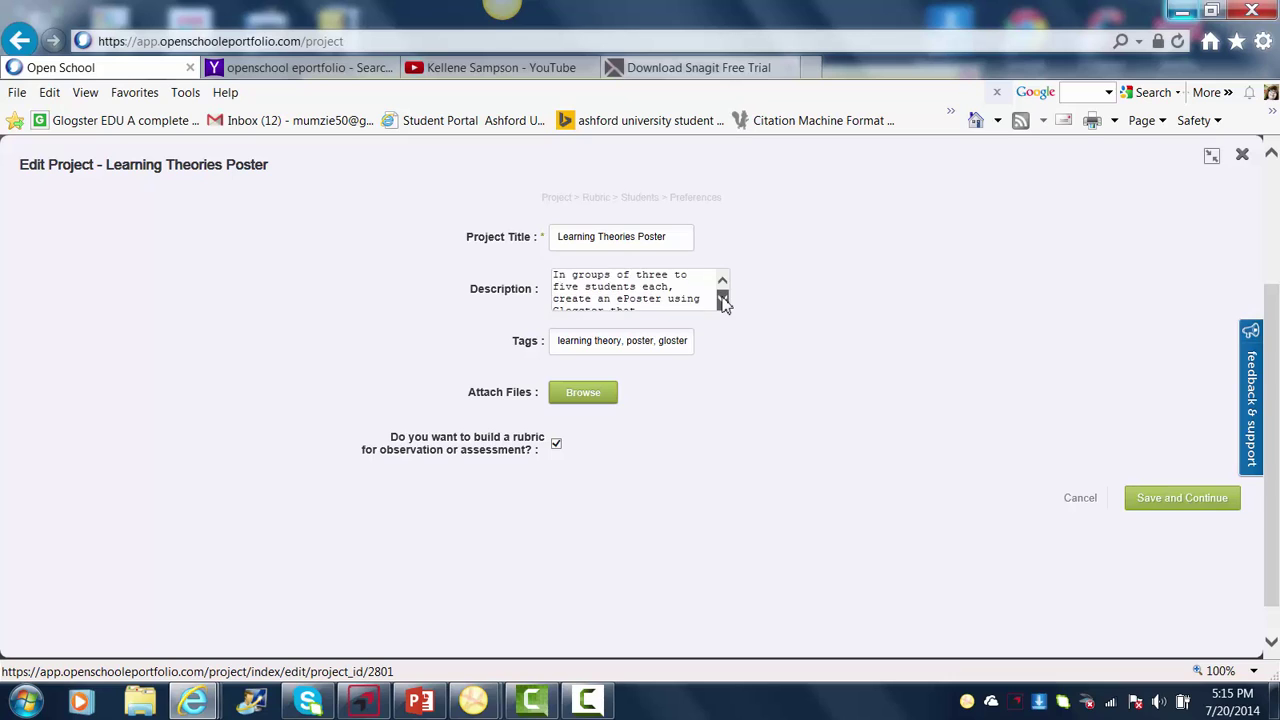
left_click(722, 301)
left_click(722, 301)
left_click(722, 301)
left_click(722, 301)
left_click(722, 301)
left_click(722, 301)
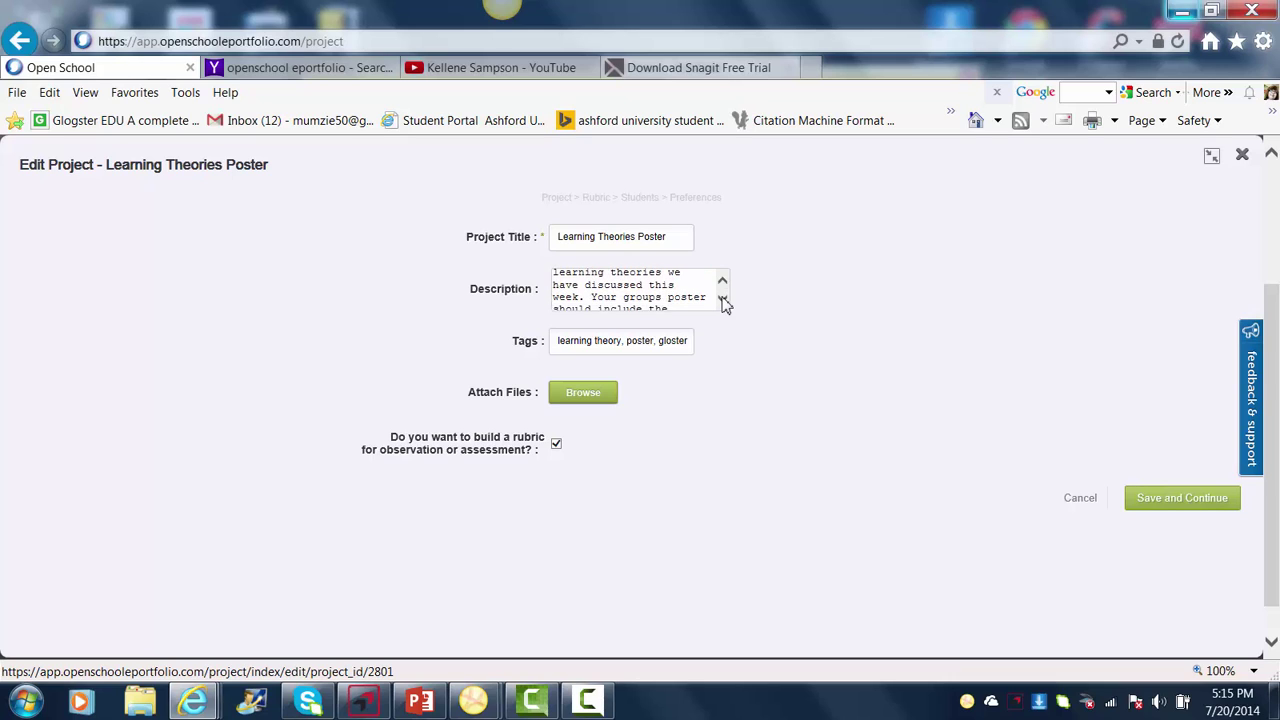
left_click(722, 301)
left_click(722, 301)
left_click(722, 301)
left_click(722, 301)
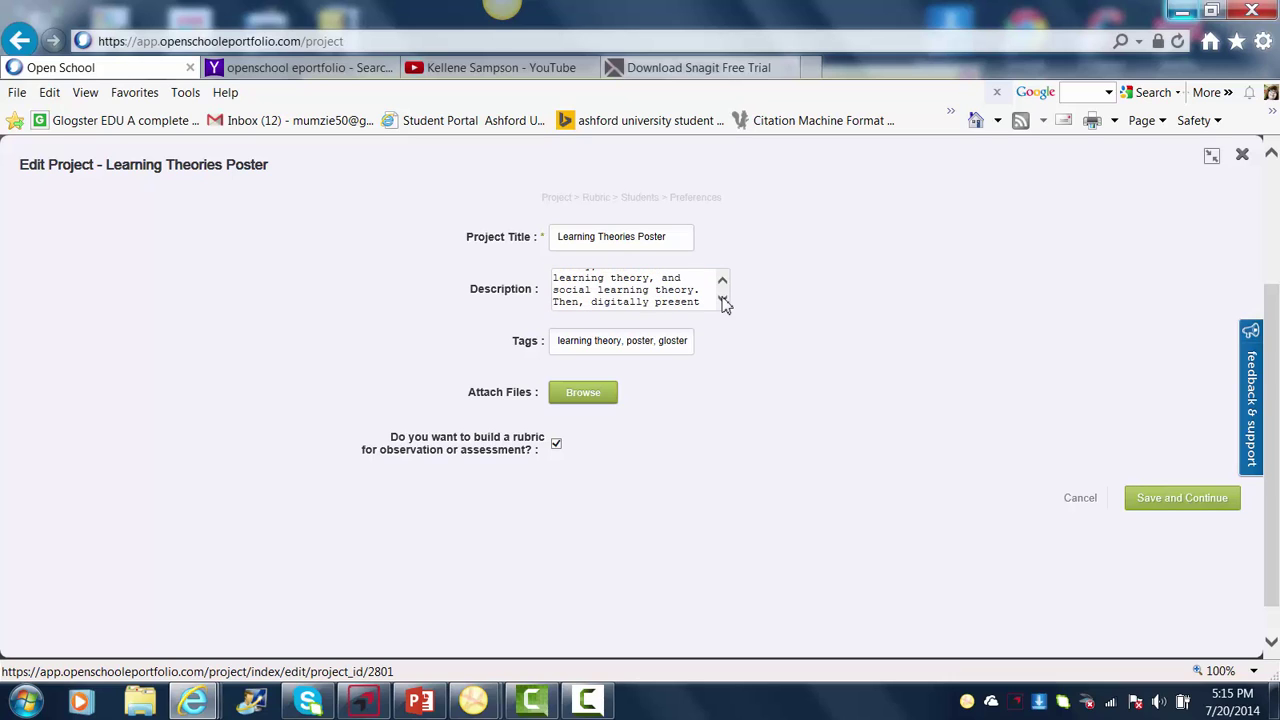
left_click(722, 301)
left_click(722, 301)
left_click(722, 301)
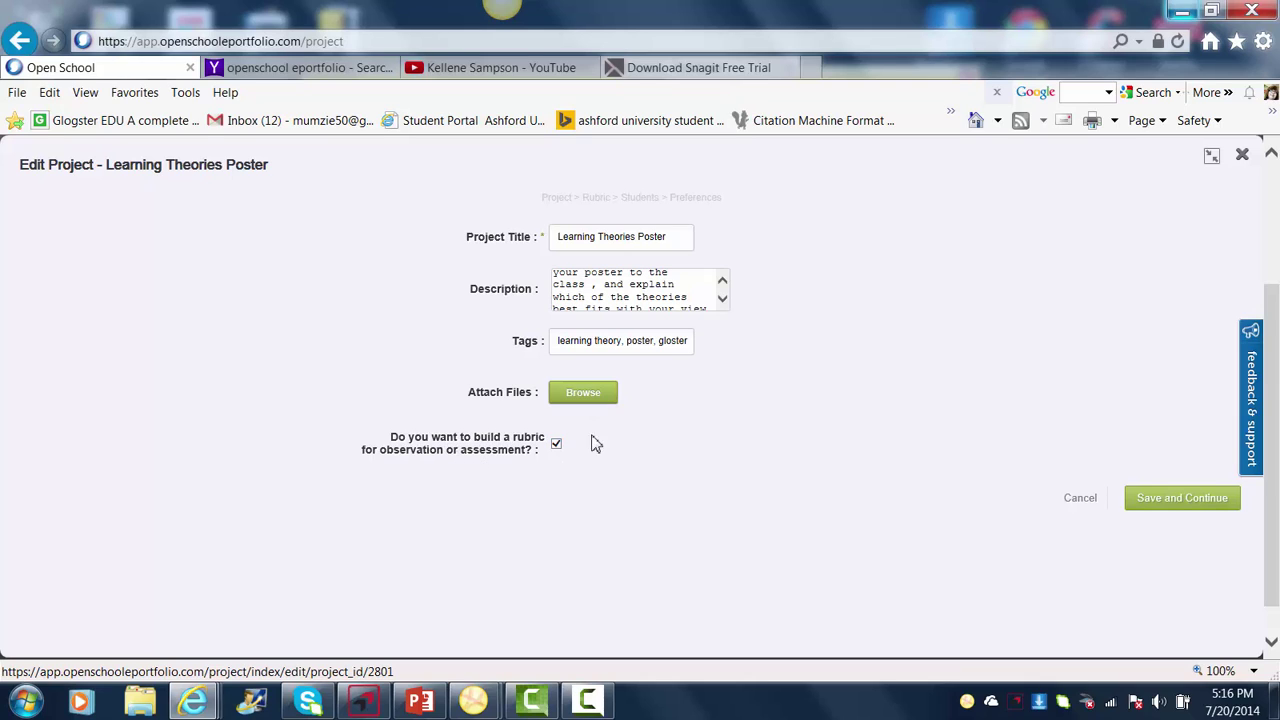
- Save the project details and review the Learning theories and Organization rubric criteria
left_click(1159, 506)
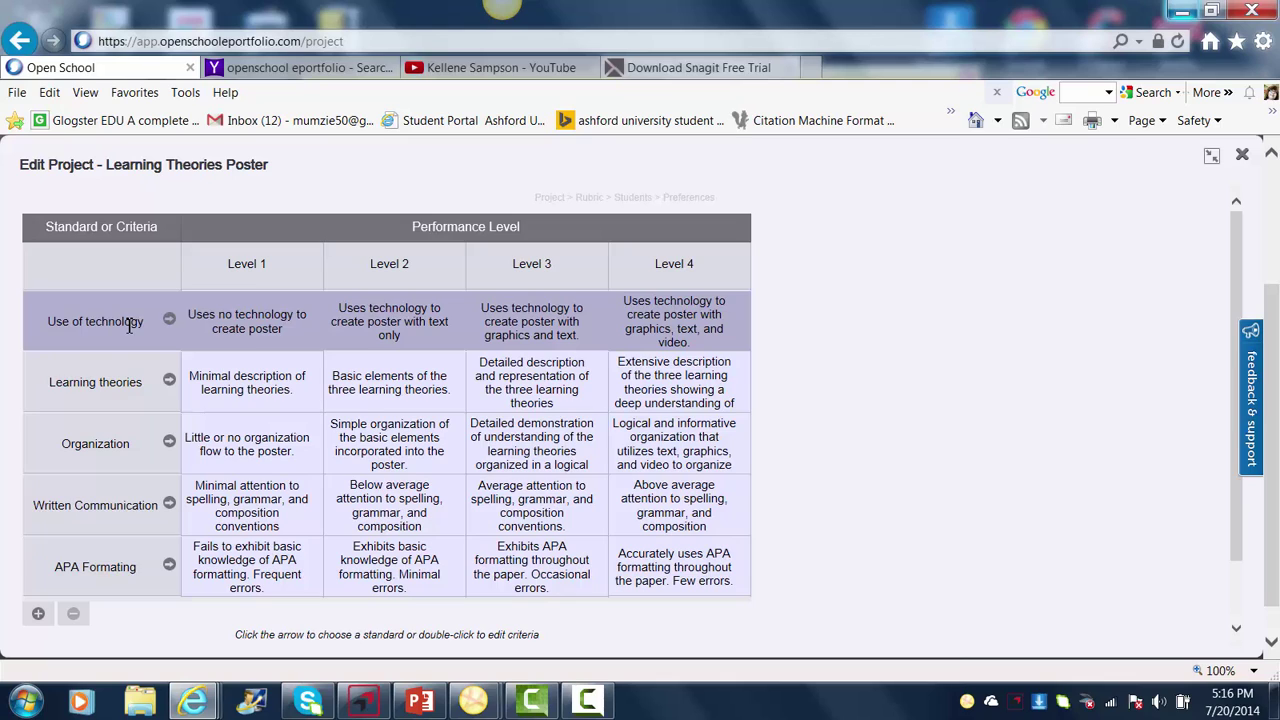
left_click(125, 392)
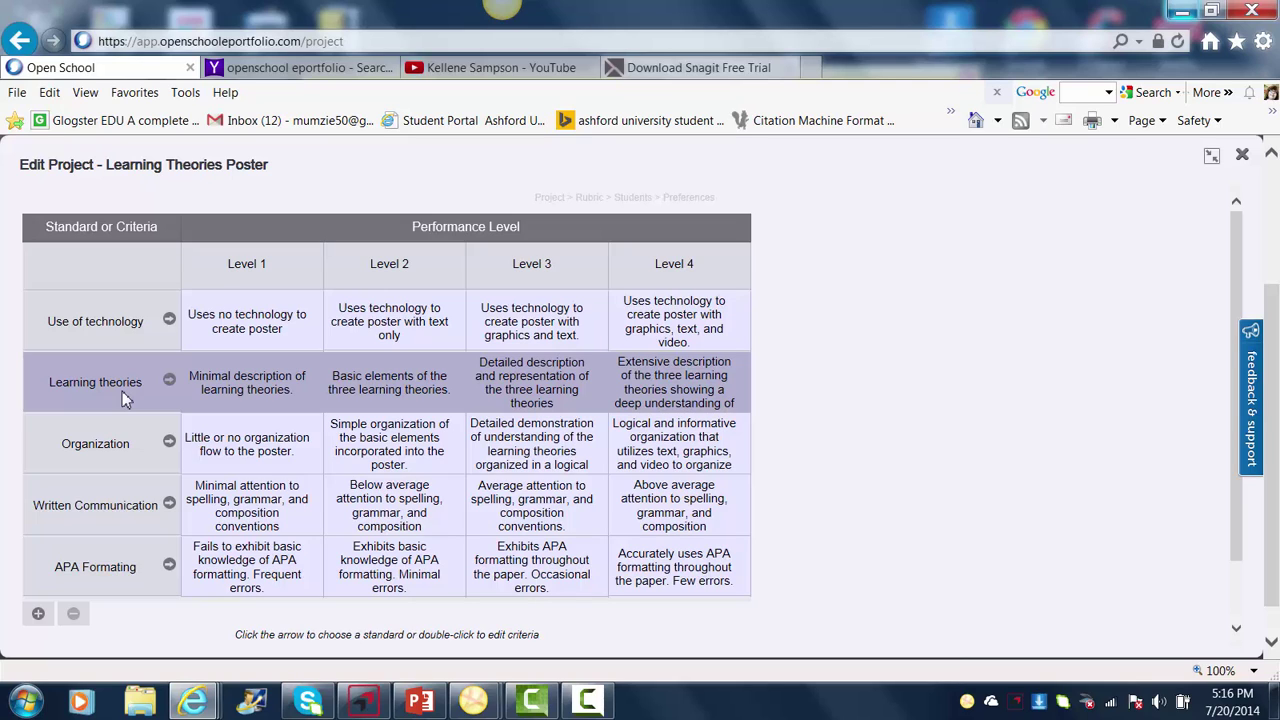
left_click(121, 443)
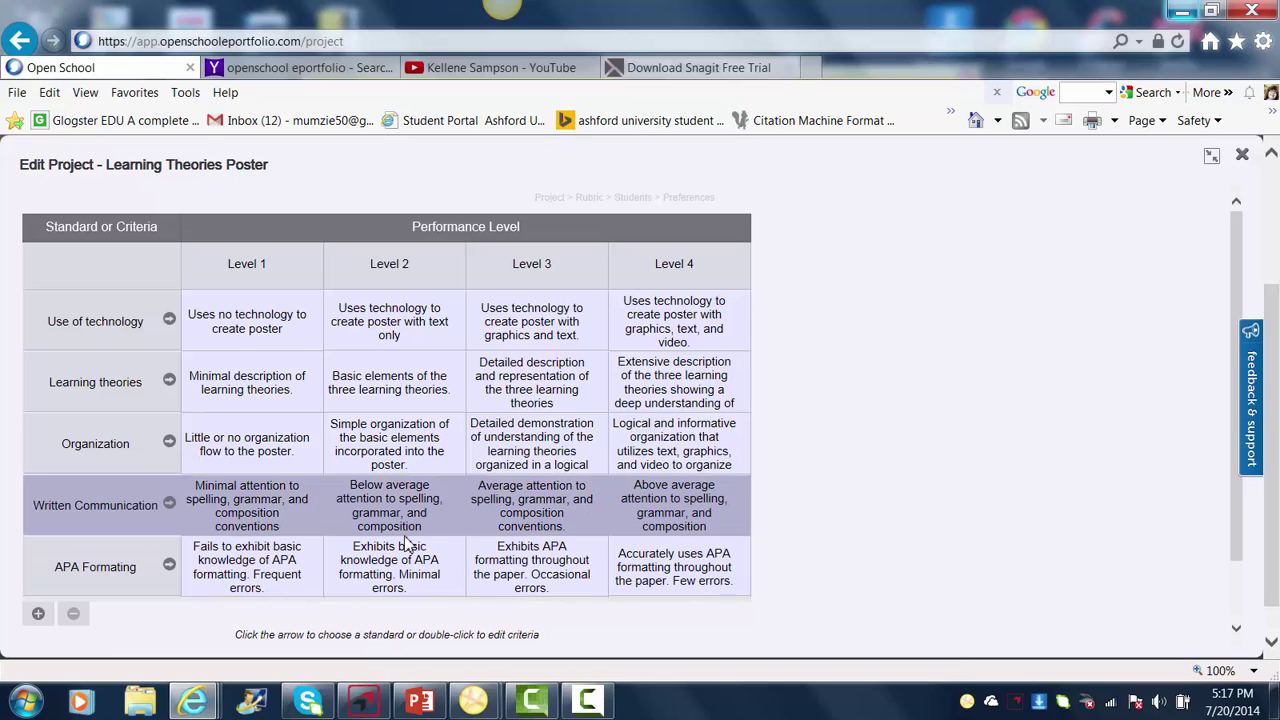
- Delete the blank sixth criterion row, leaving five named criteria across Levels 1–4
left_click(38, 615)
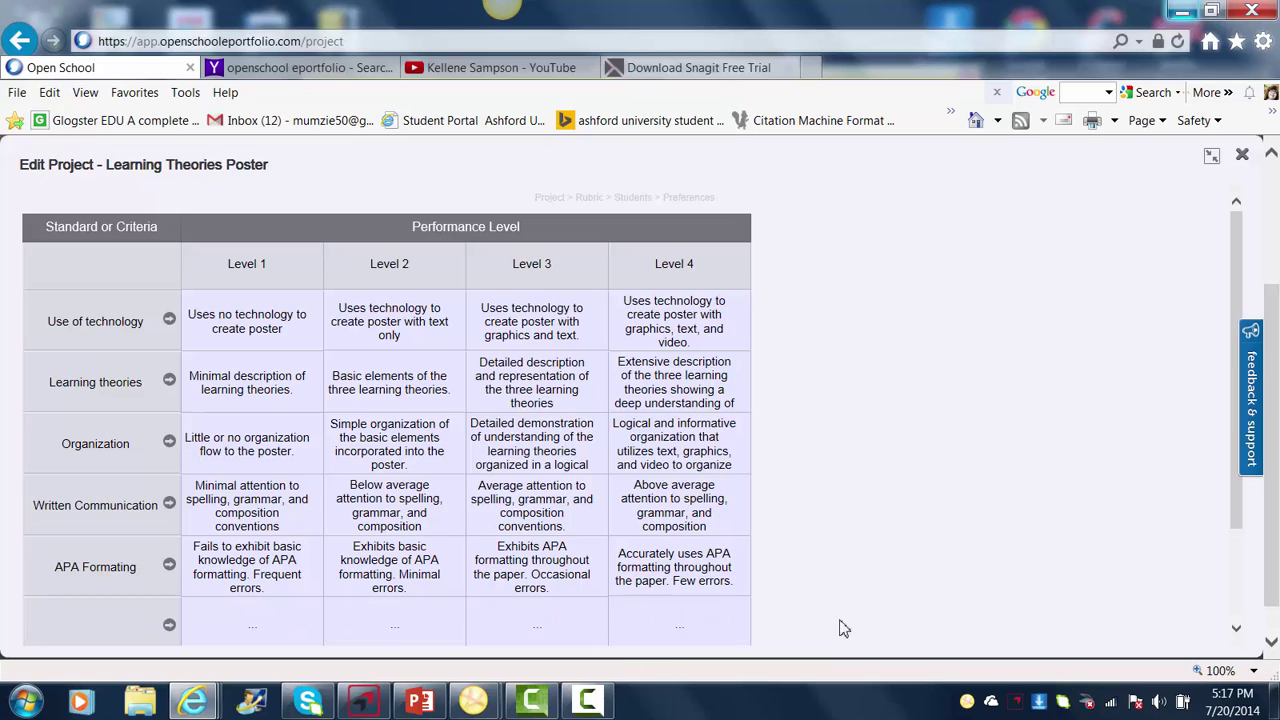
scroll(1238, 635, "down", 3)
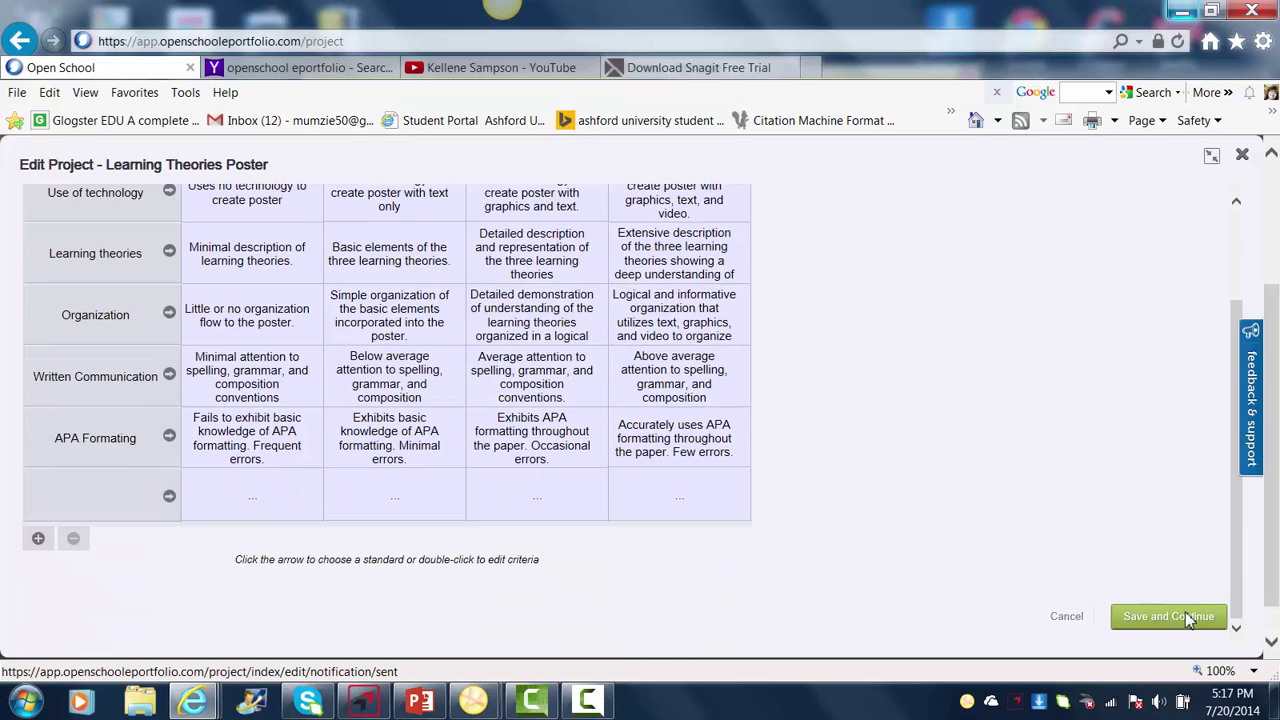
left_click(1196, 615)
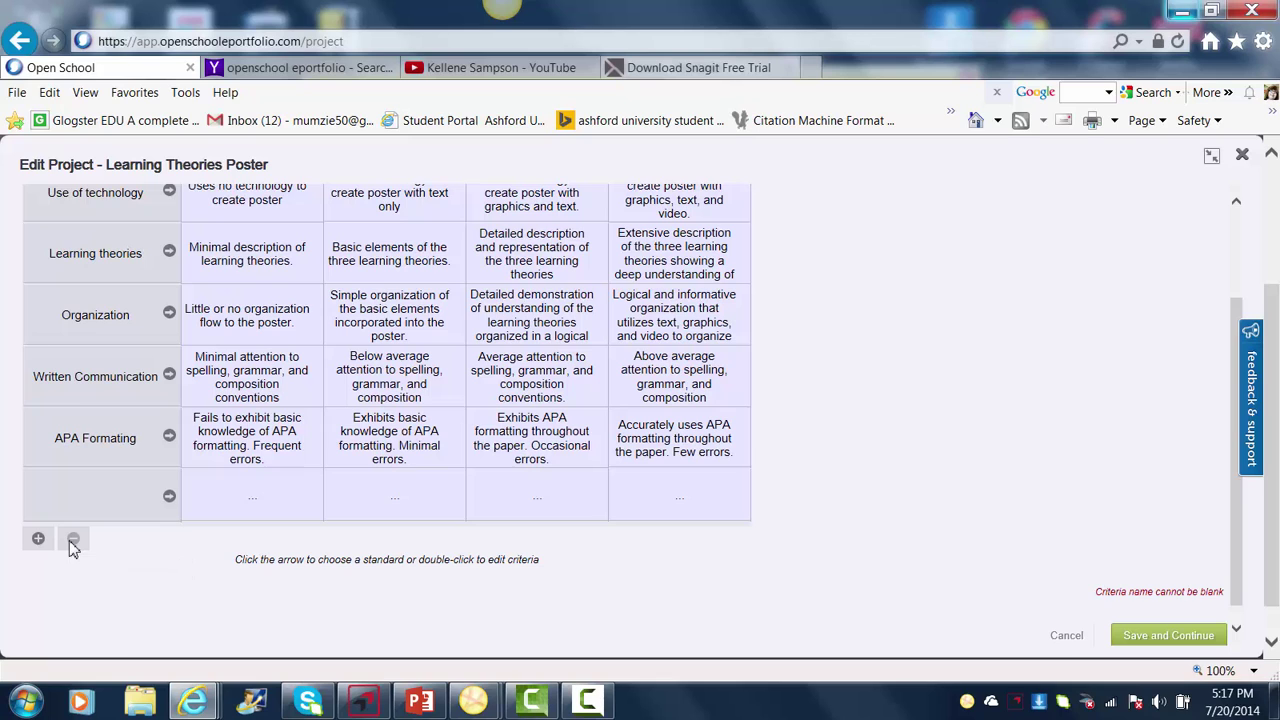
scroll(82, 514, "up", 1)
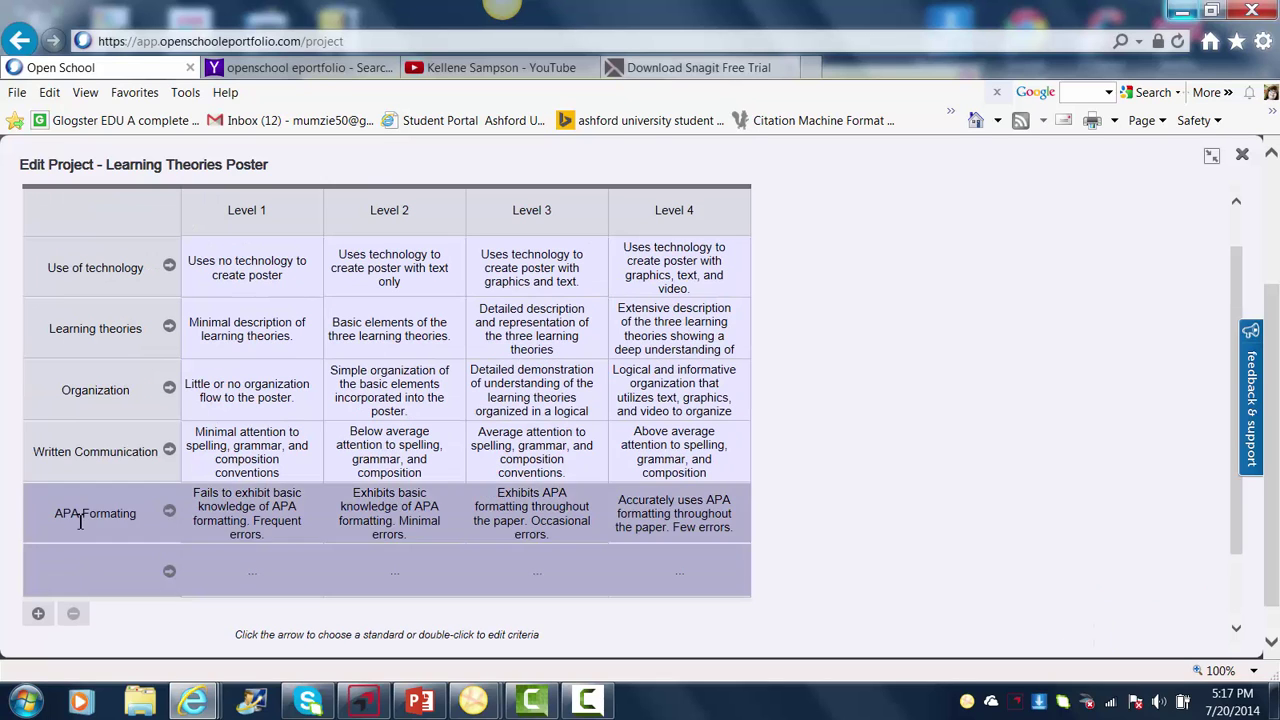
left_click(76, 614)
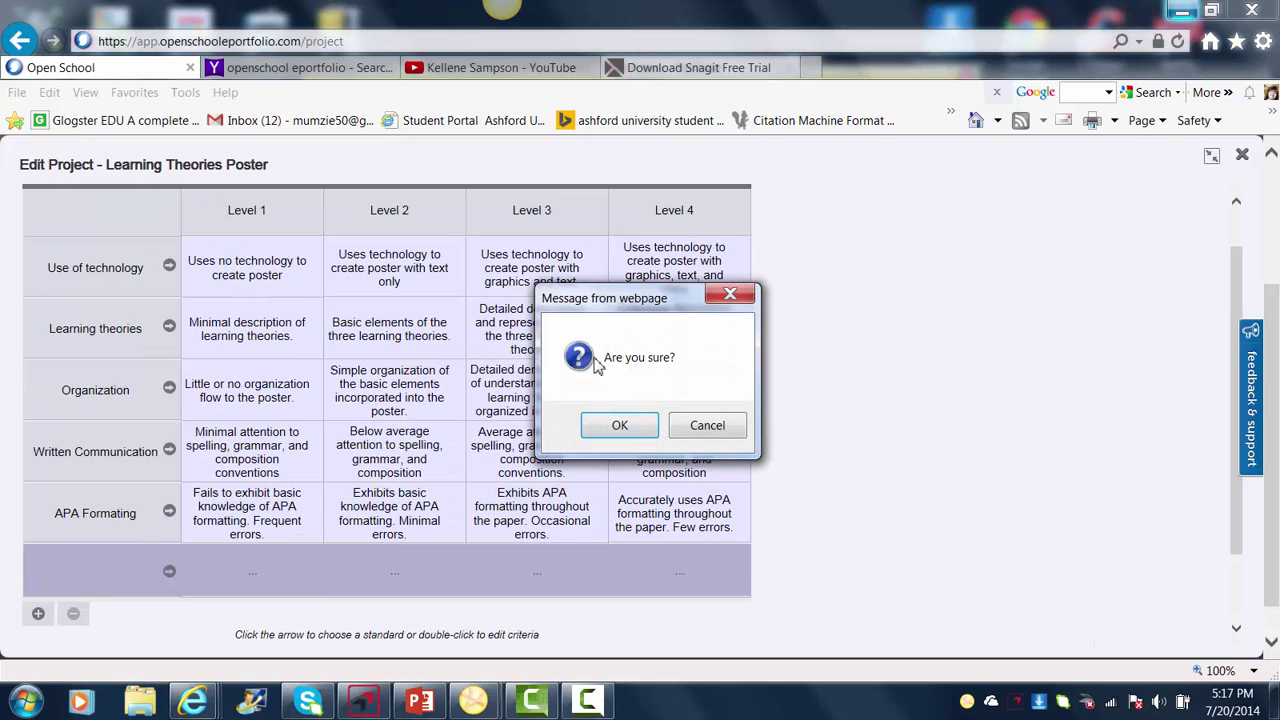
left_click(617, 426)
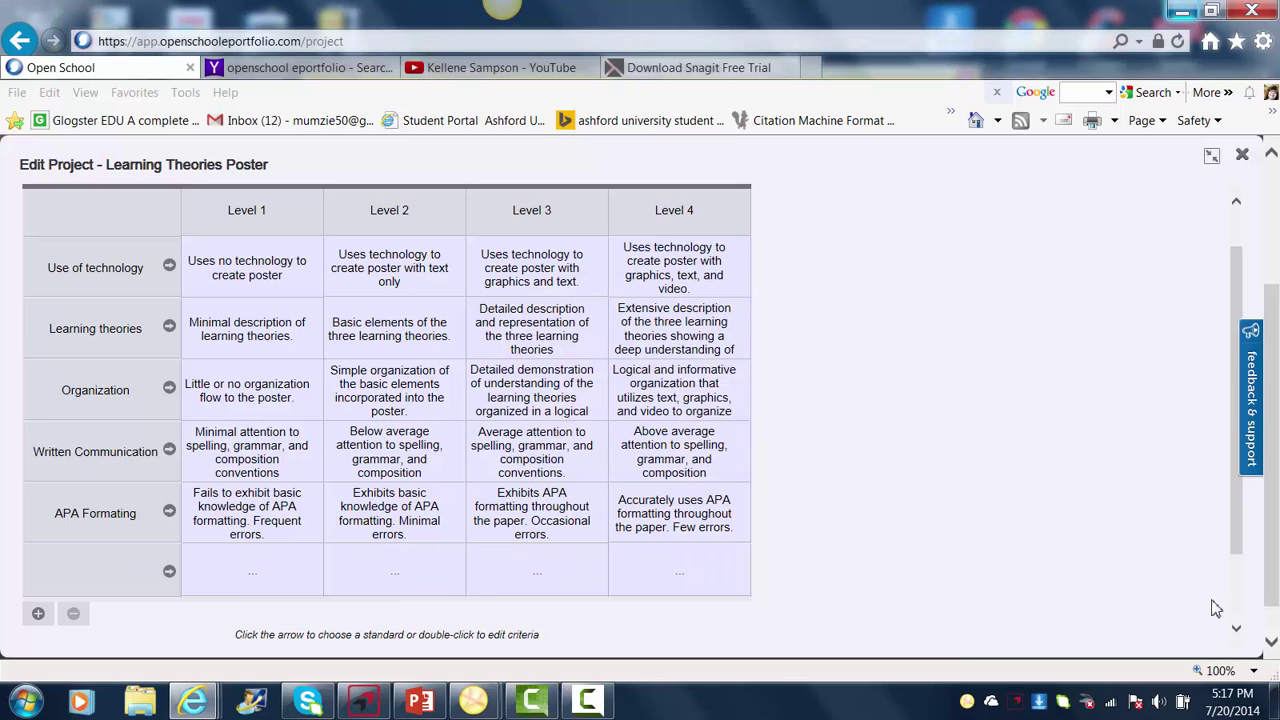
scroll(1238, 632, "down", 1)
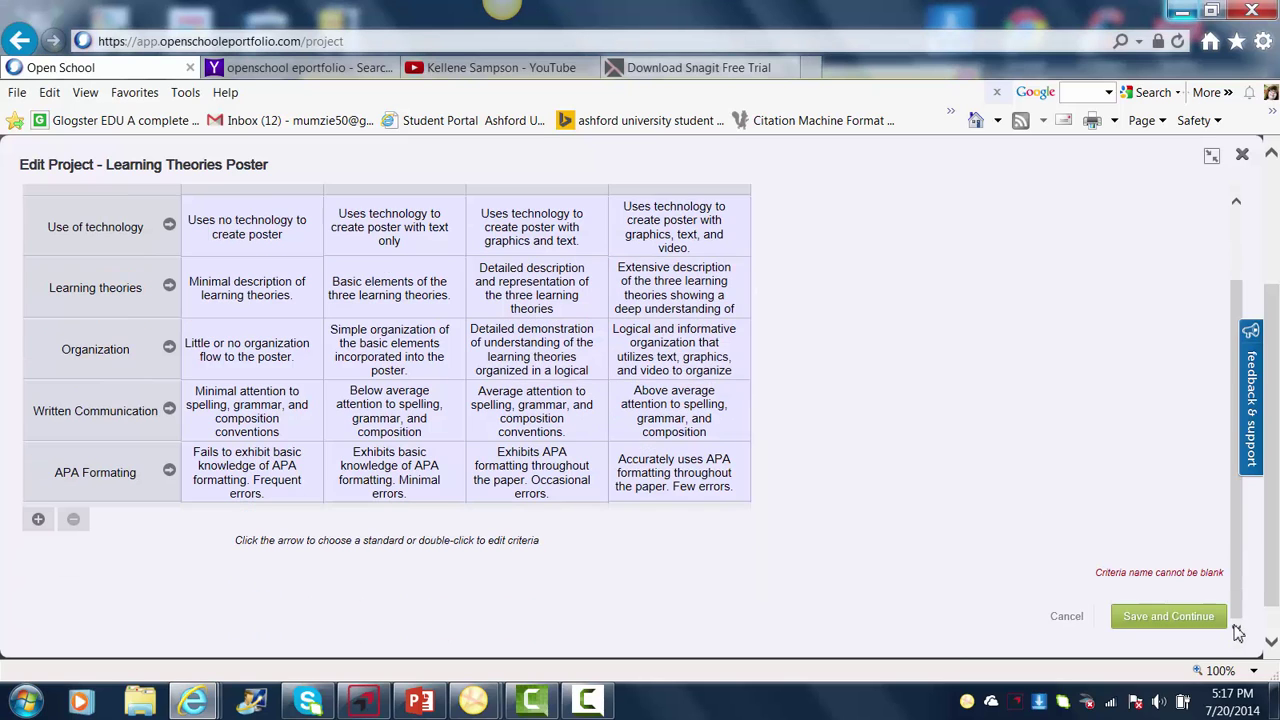
- Save the rubric and choose the Test section in Select Section
left_click(1183, 621)
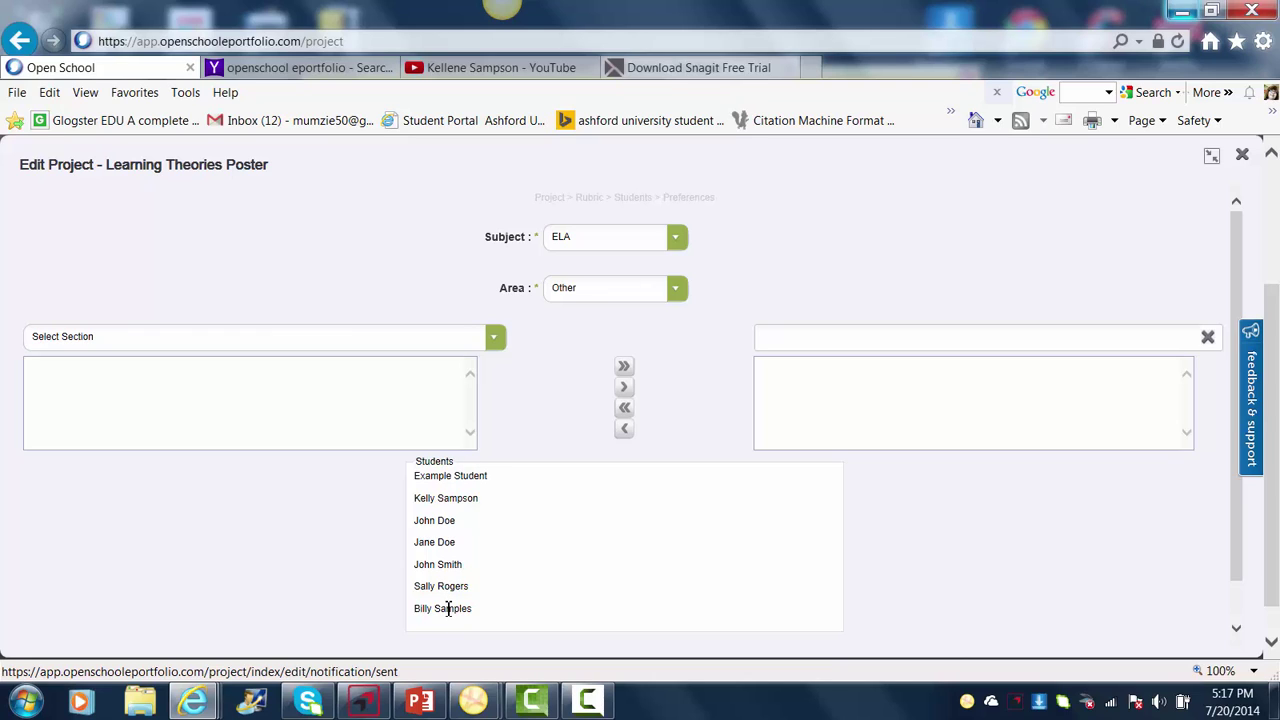
left_click(497, 341)
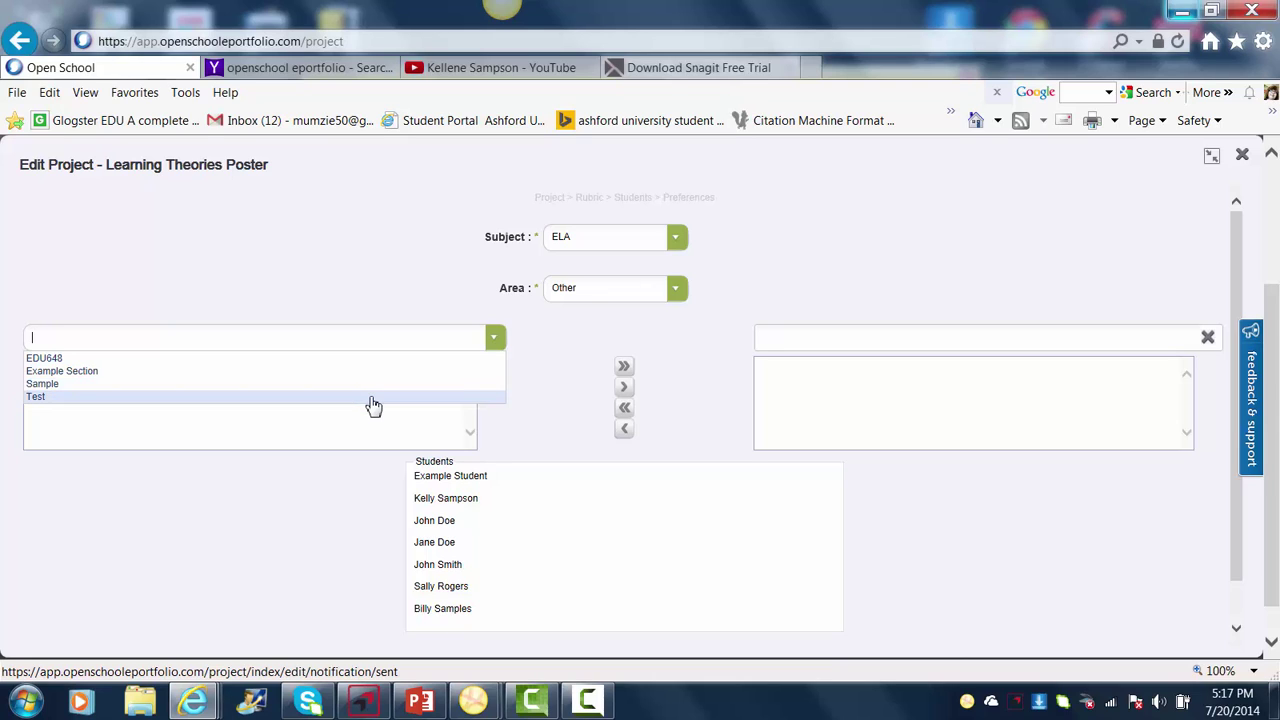
left_click(371, 398)
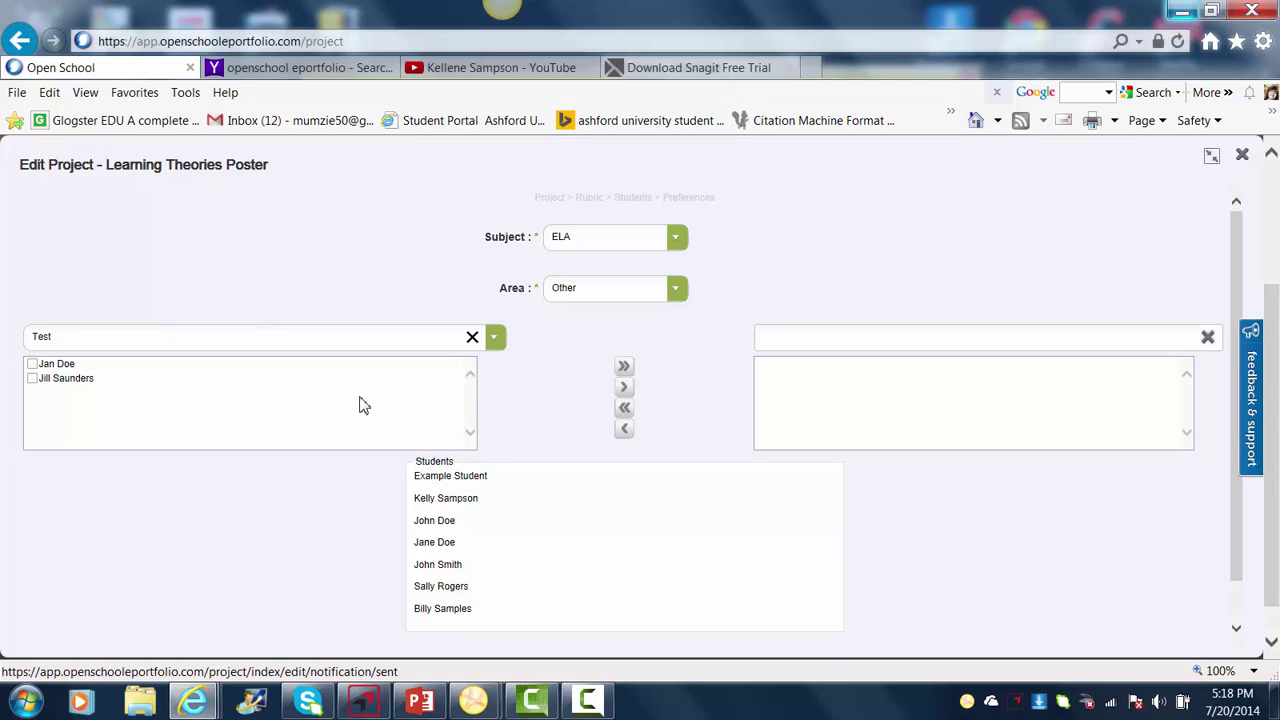
- Tick both Test section students and move them into the project's assigned list
left_click(32, 364)
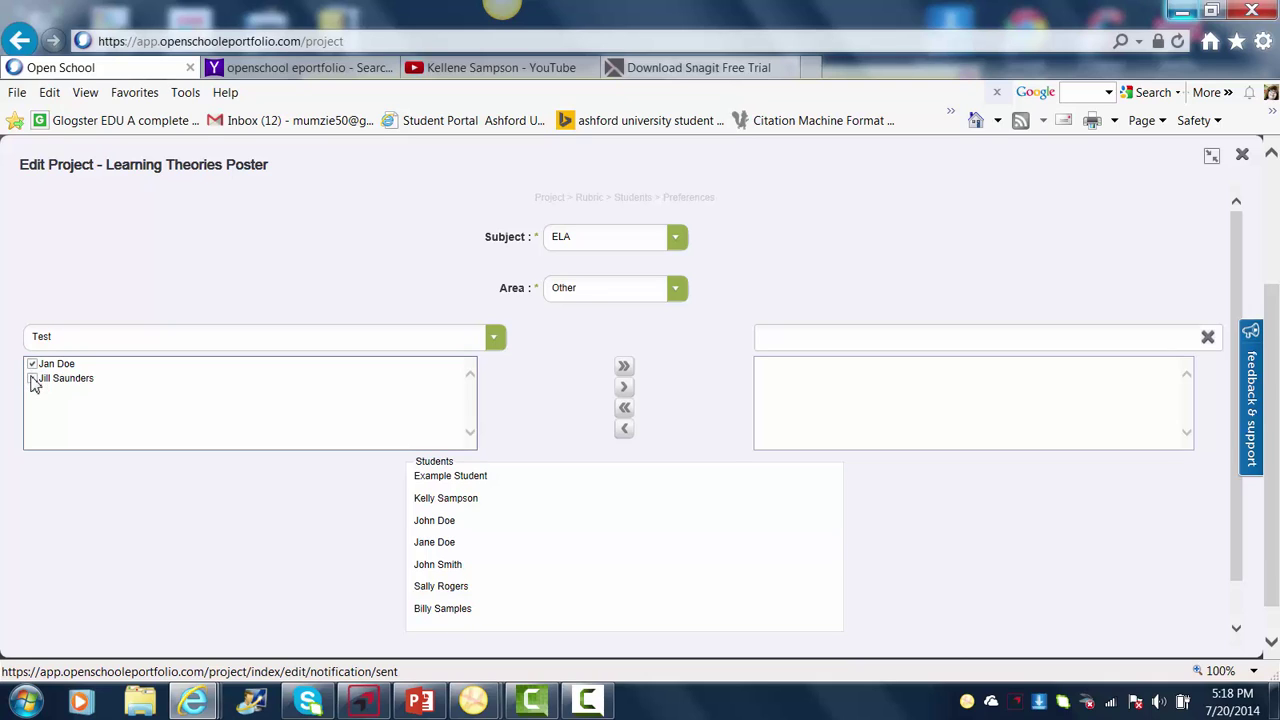
left_click(32, 378)
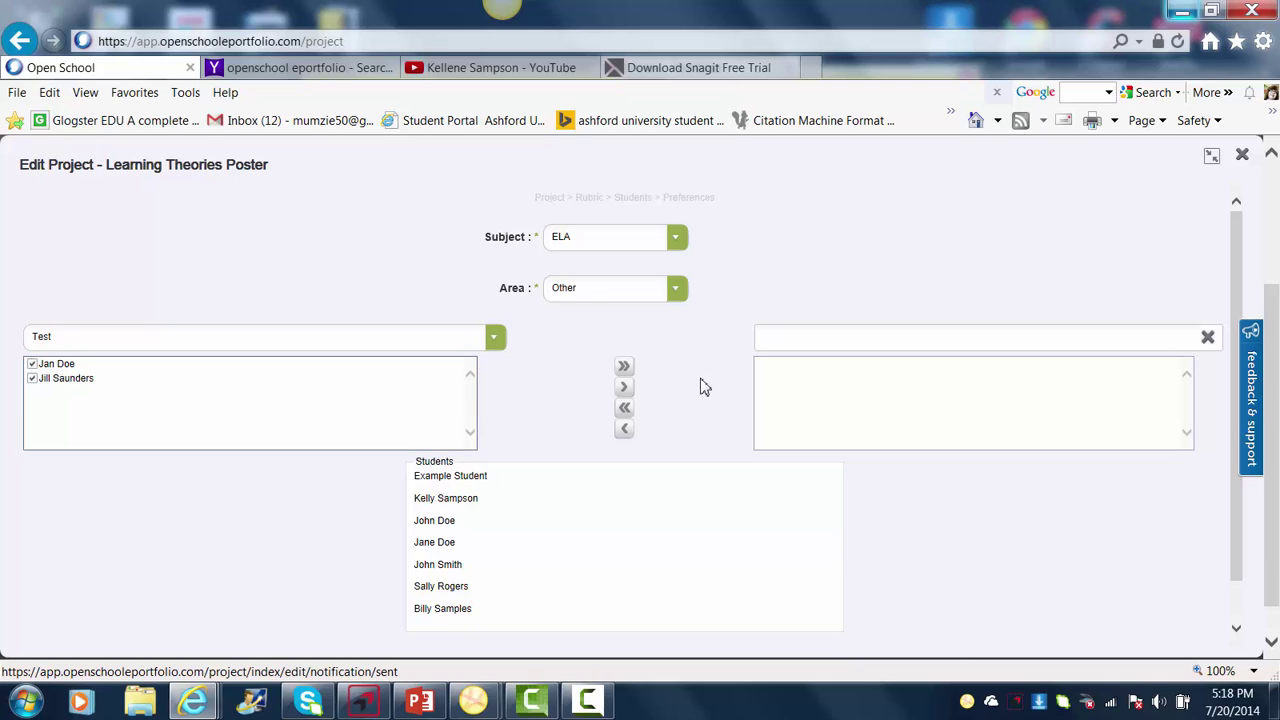
left_click(624, 390)
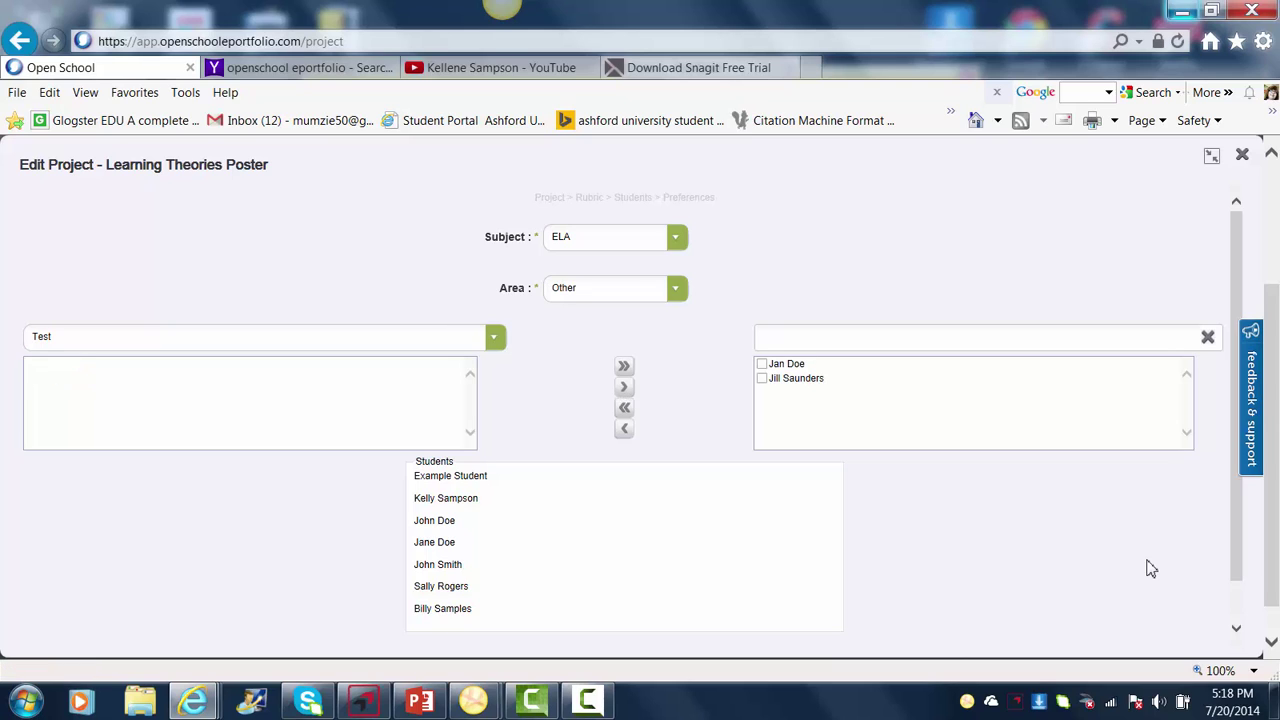
left_click(1236, 631)
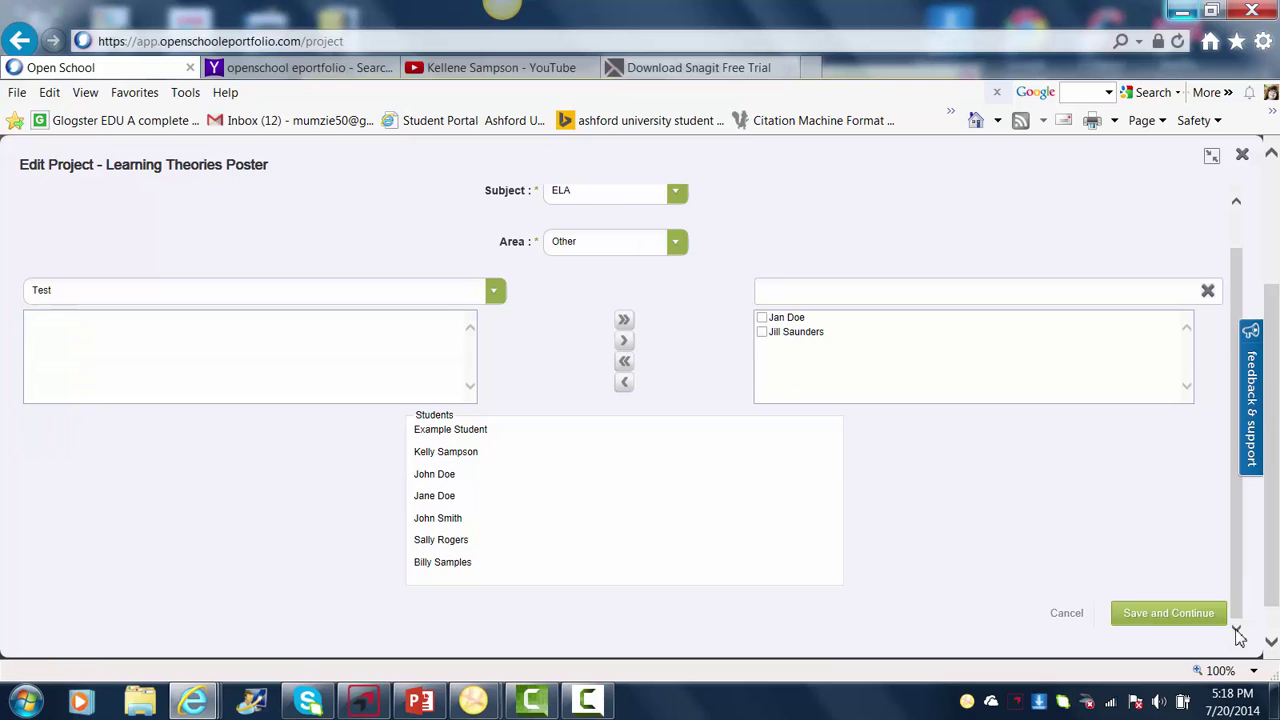
- Save the student assignments, set Parents/Guardians sharing to View and Comment, and save and finish
left_click(1168, 613)
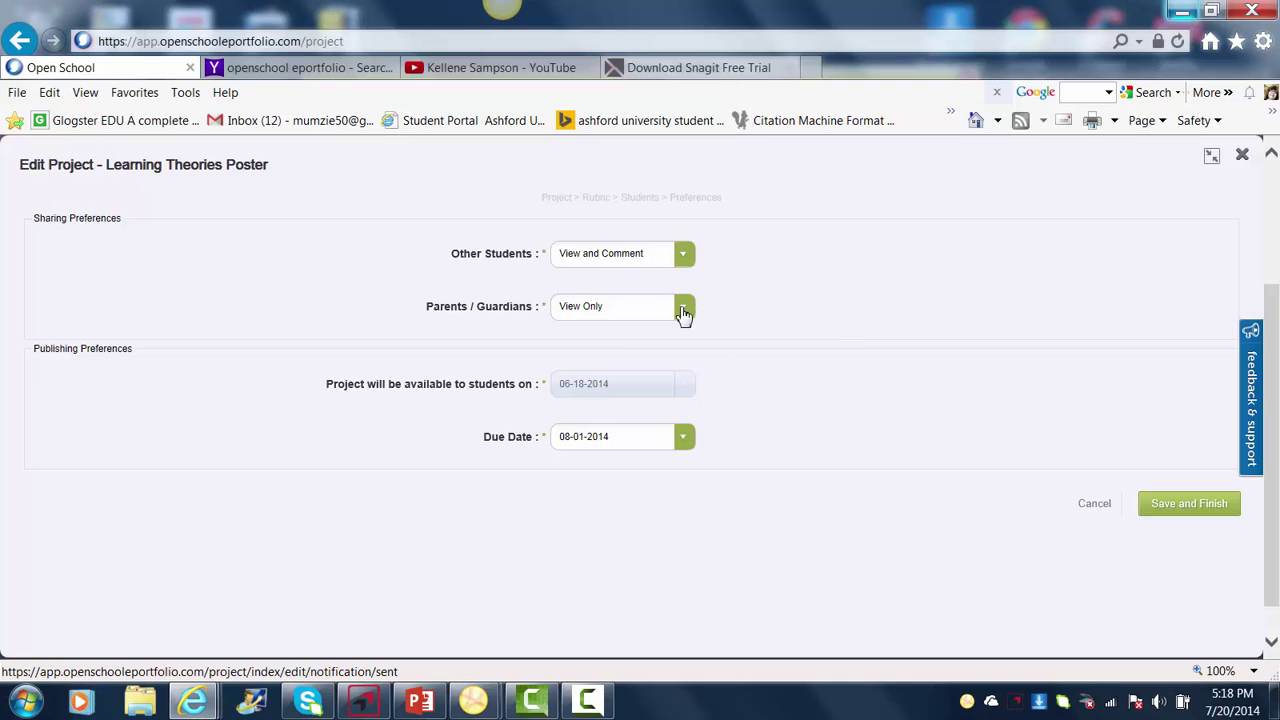
left_click(684, 310)
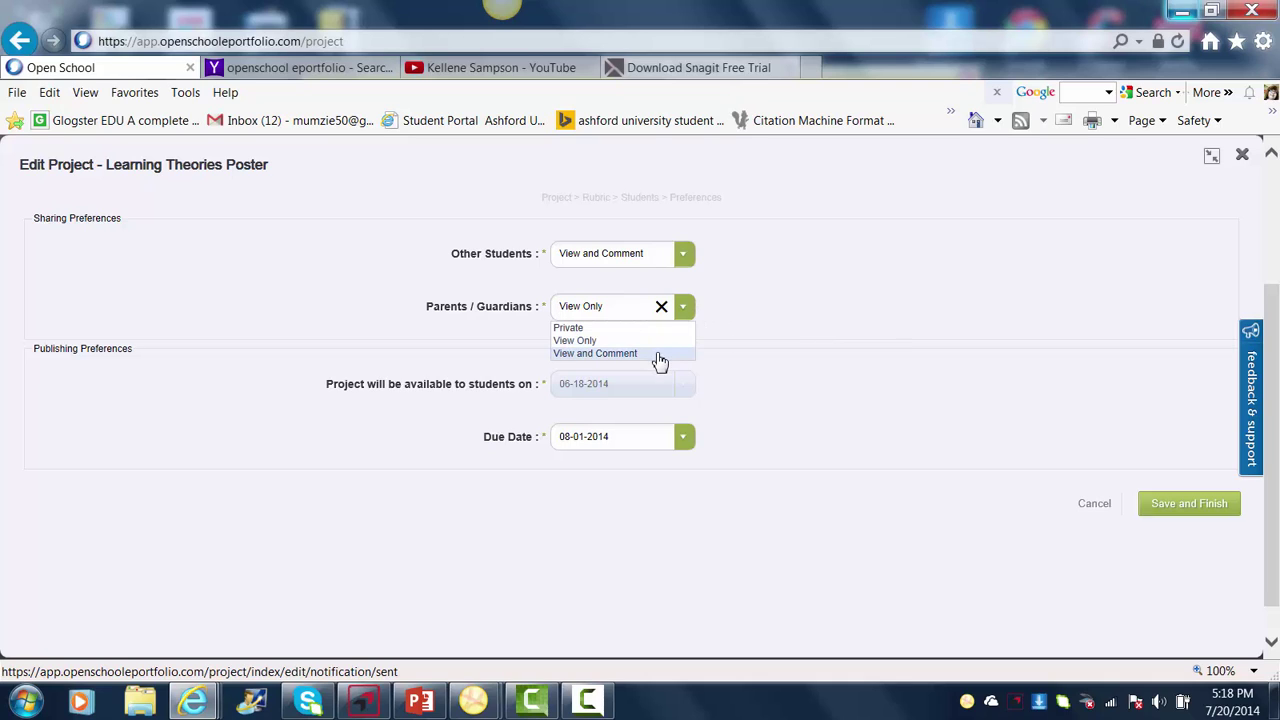
left_click(659, 355)
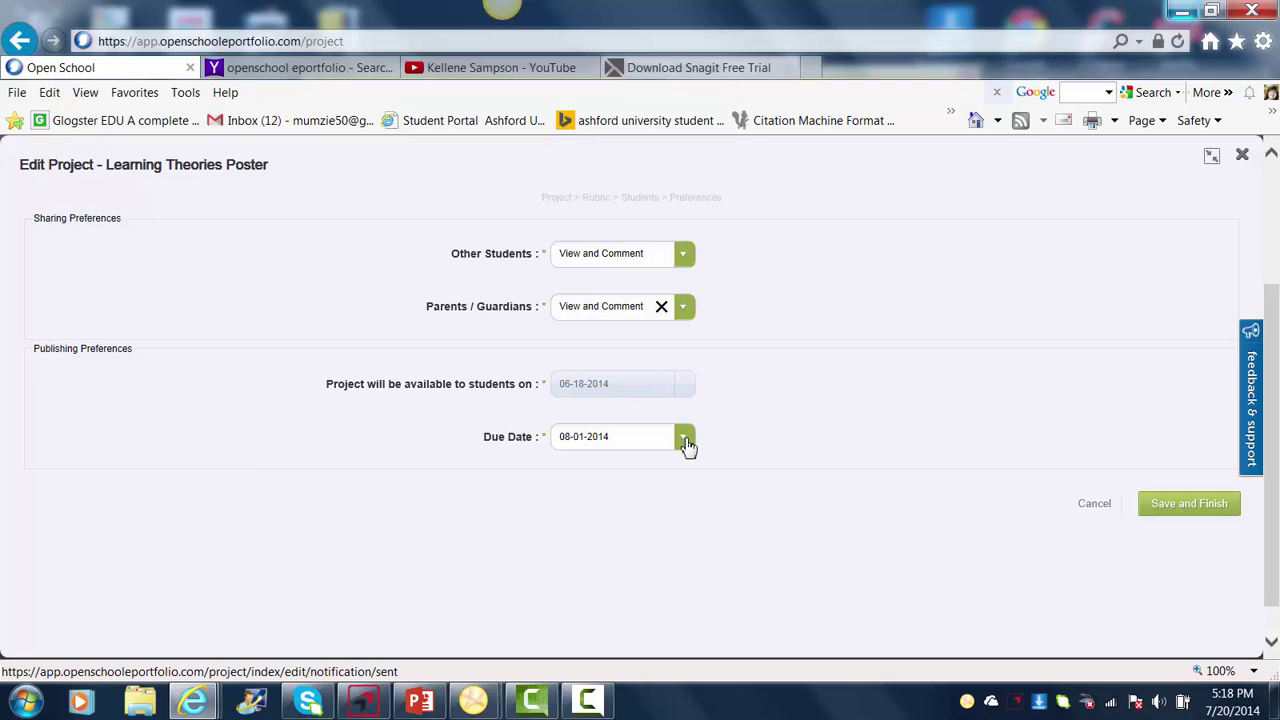
left_click(1174, 508)
- Return to the Dashboard and open Projects from the Control Panel
scroll(1176, 514, "up", 3)
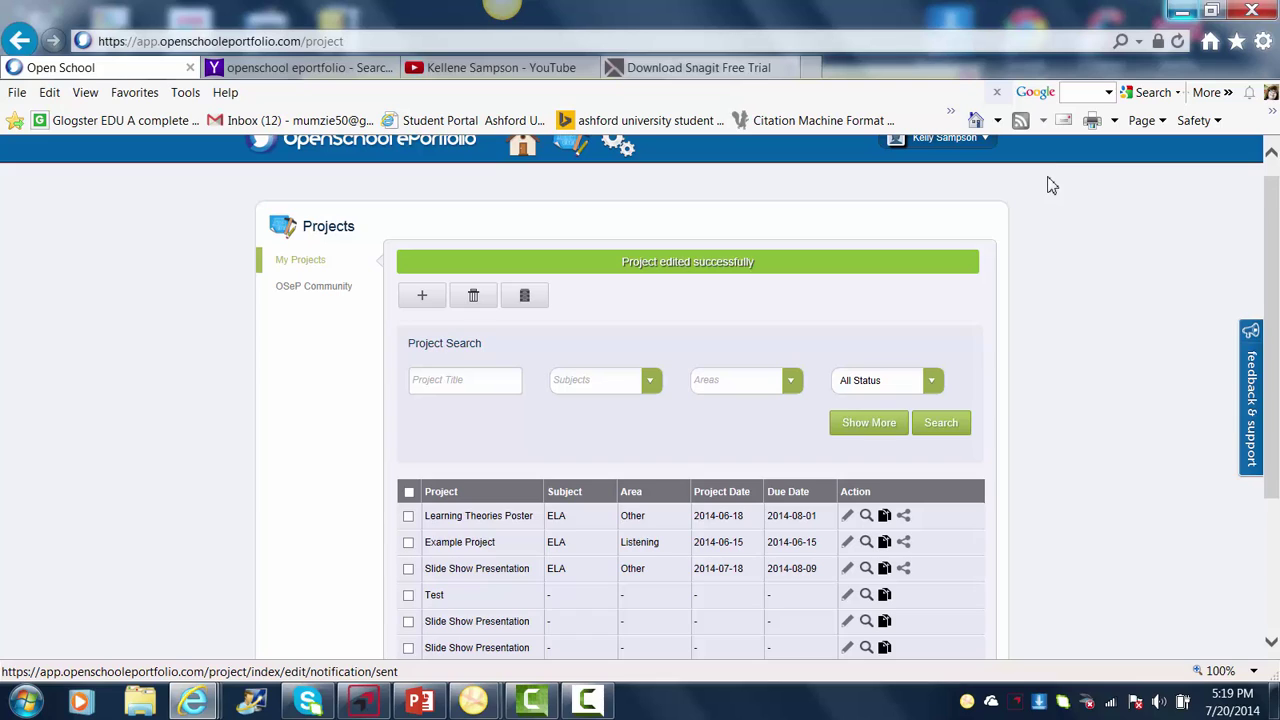
left_click(521, 148)
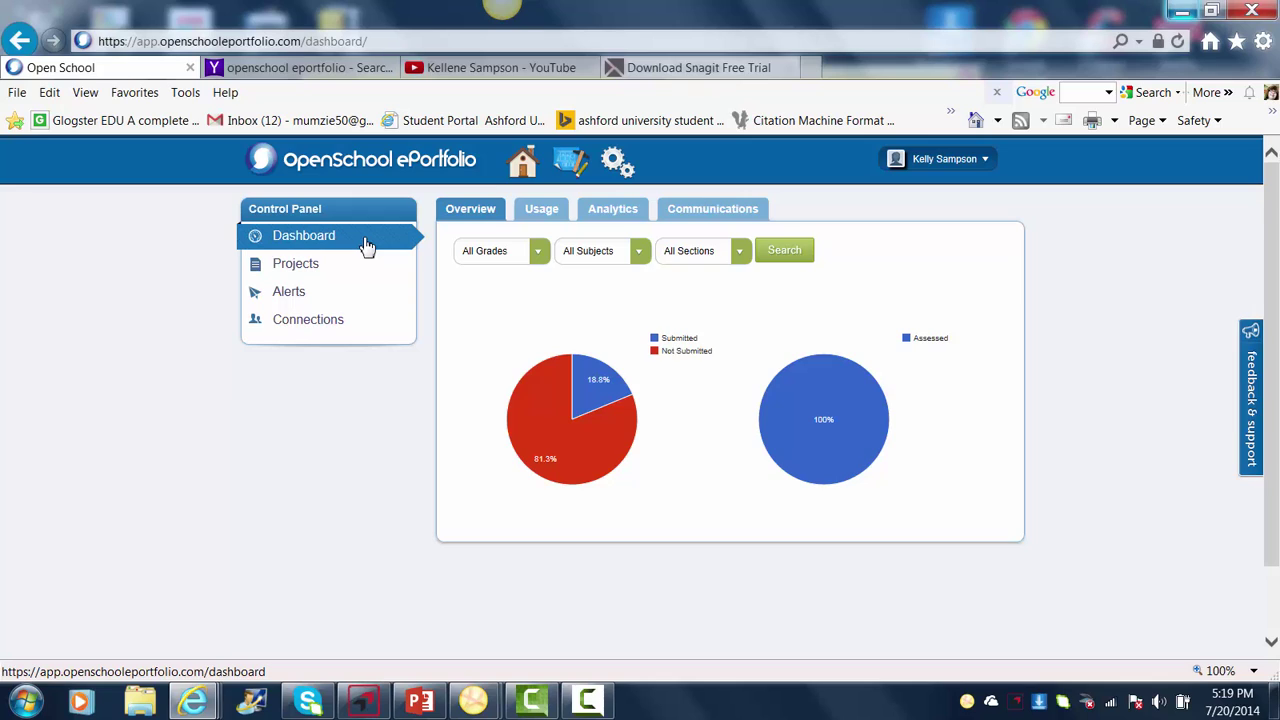
left_click(309, 271)
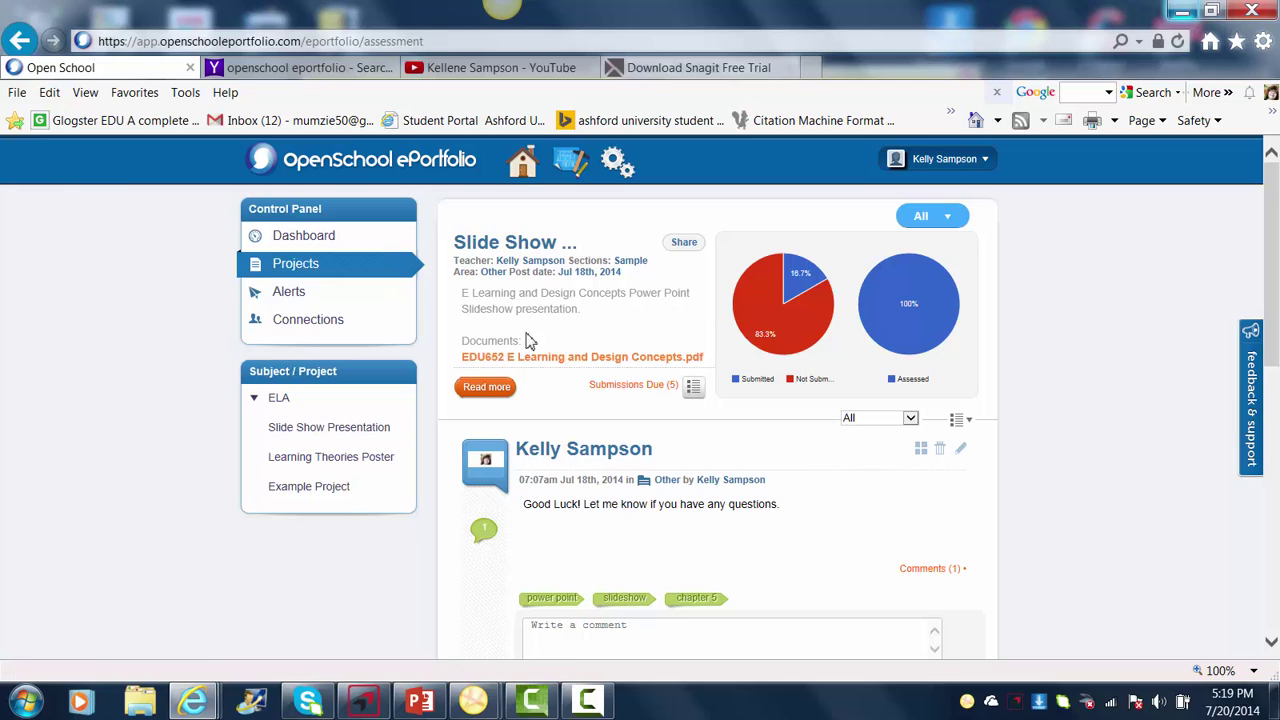
- Read Learning Theories Poster's full description, view Slide Show Presentation, then go to Alerts
left_click(349, 466)
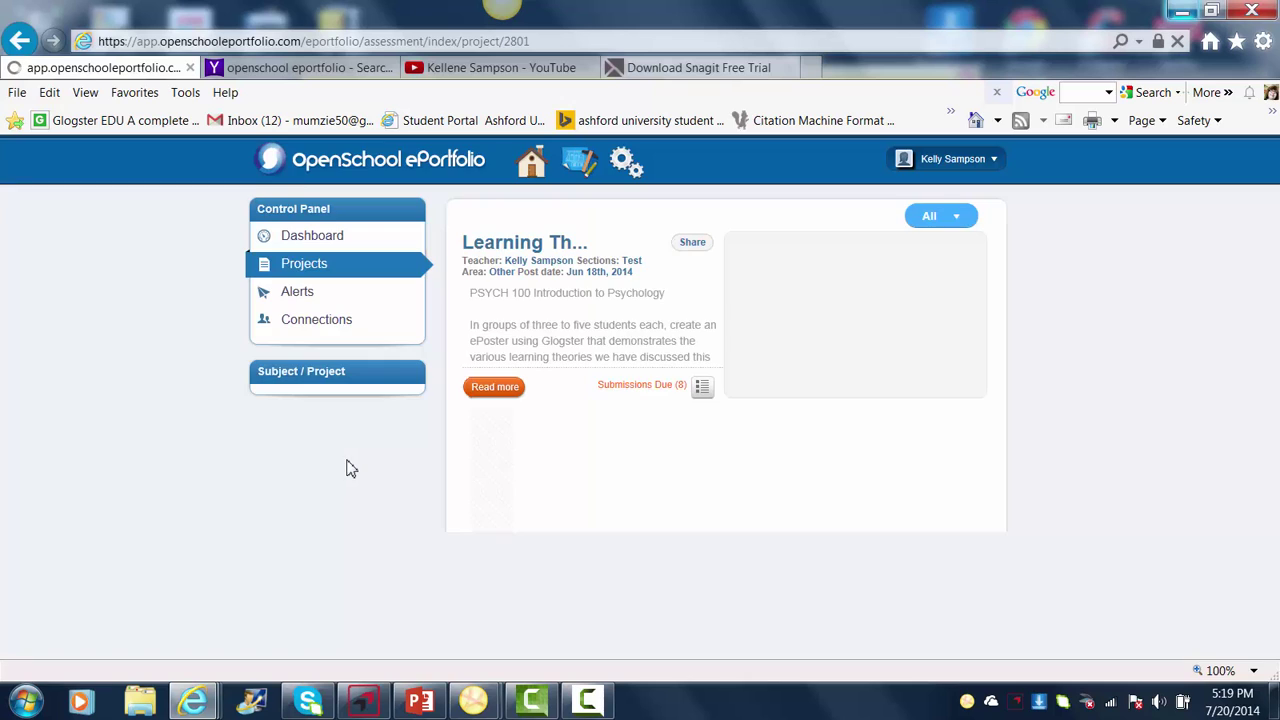
left_click(487, 387)
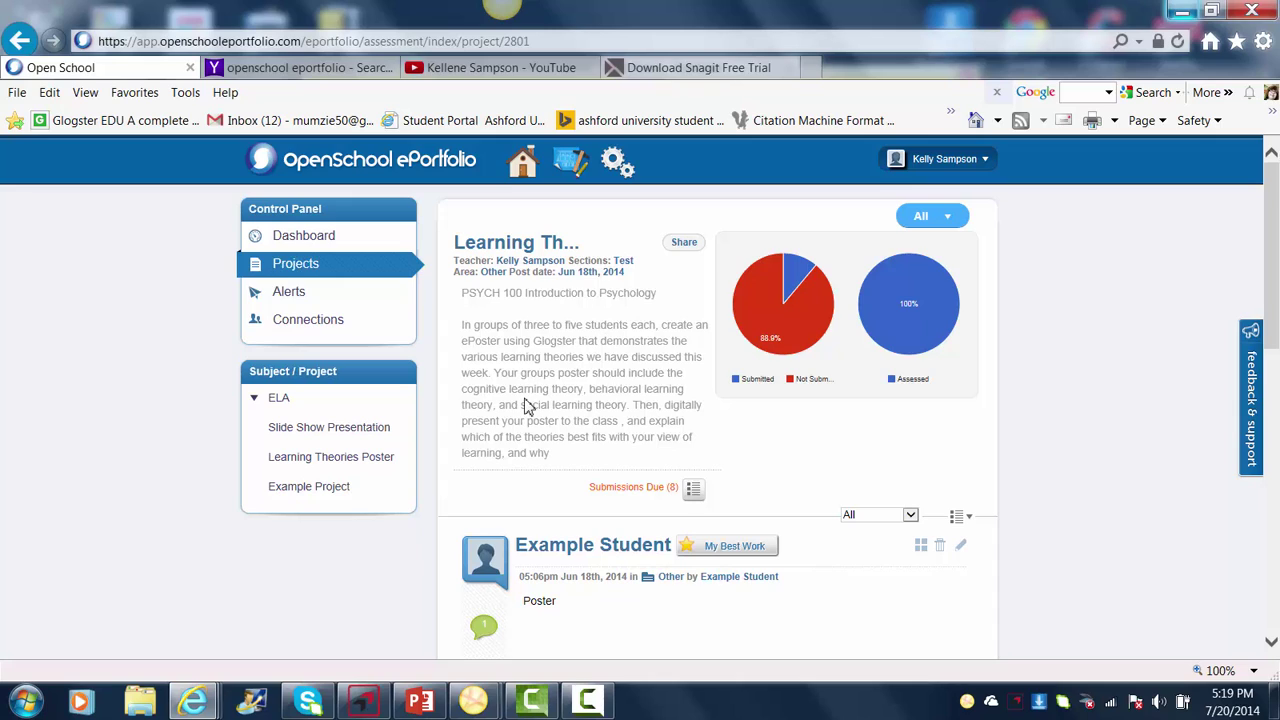
left_click(370, 433)
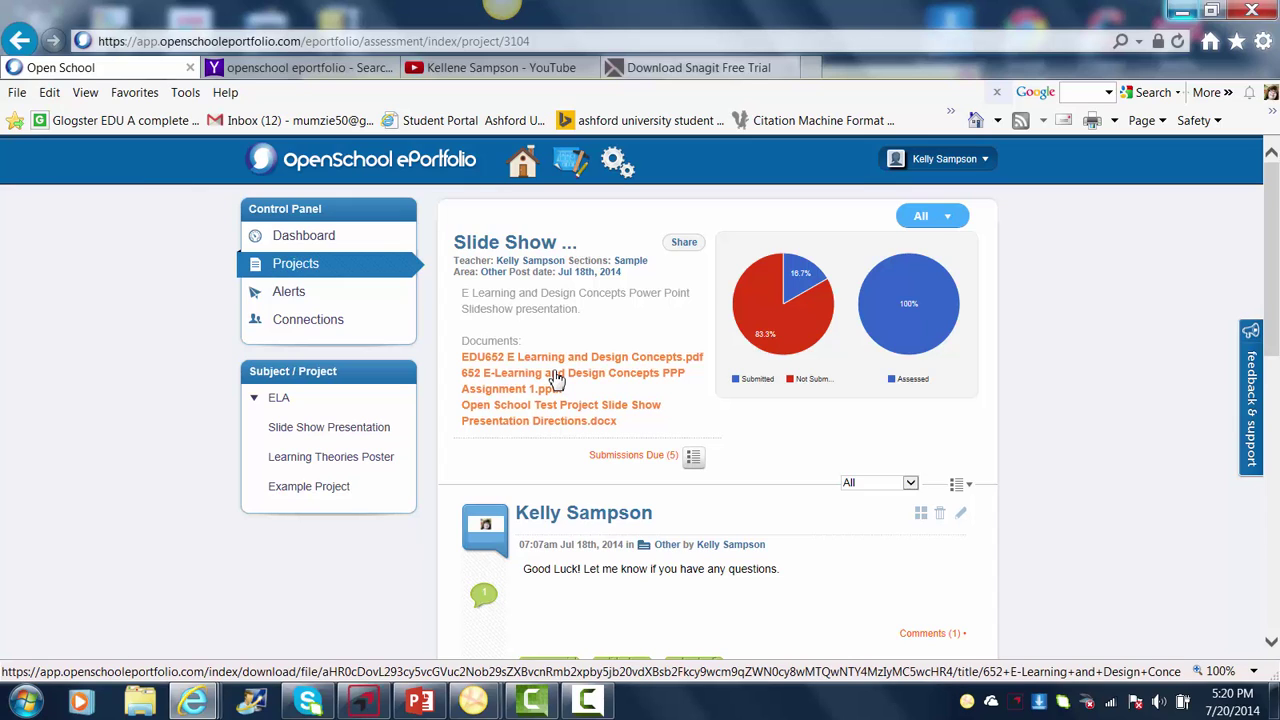
left_click(313, 300)
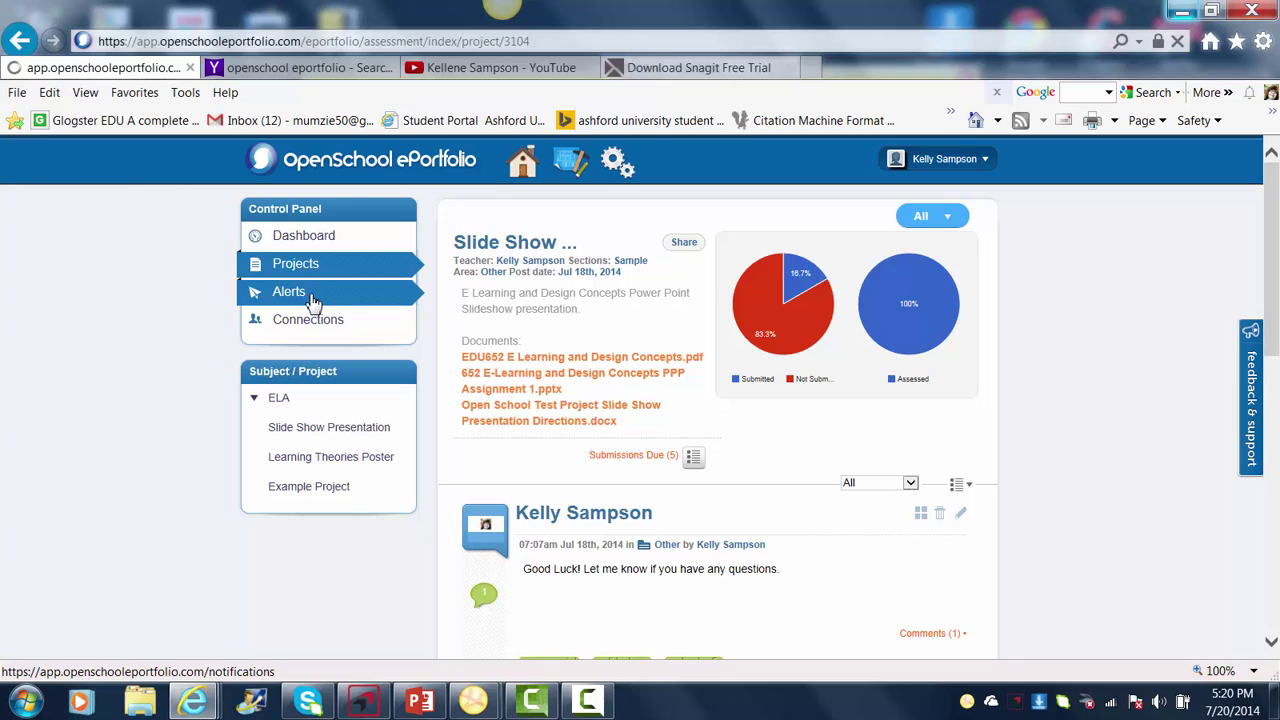